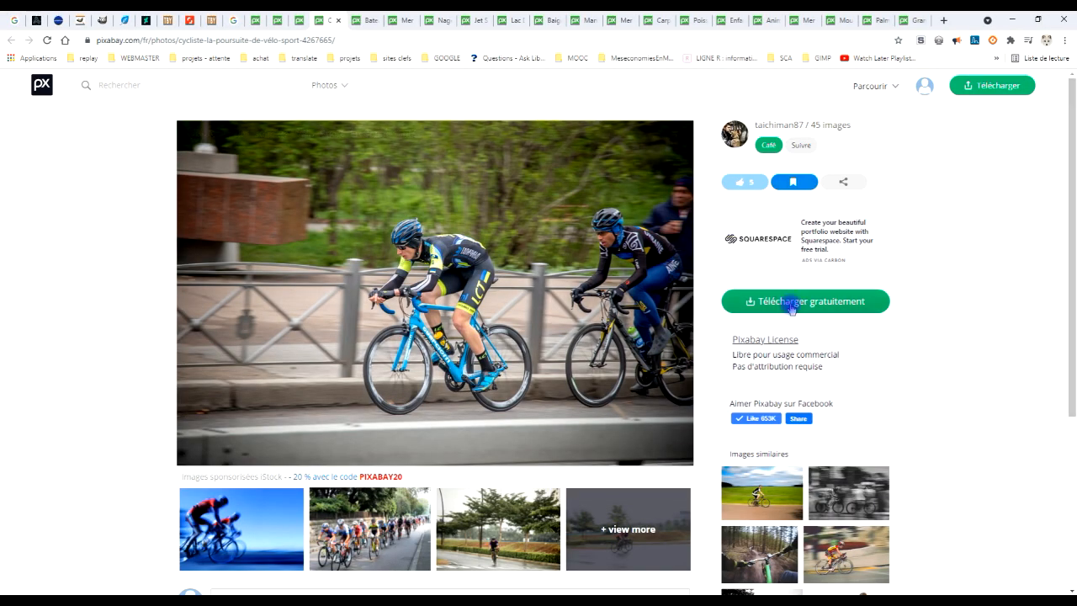
Open the 1920×1280 version of the road cyclist photo and copy the image
{"action": "left_click", "coordinate": [791, 305]}
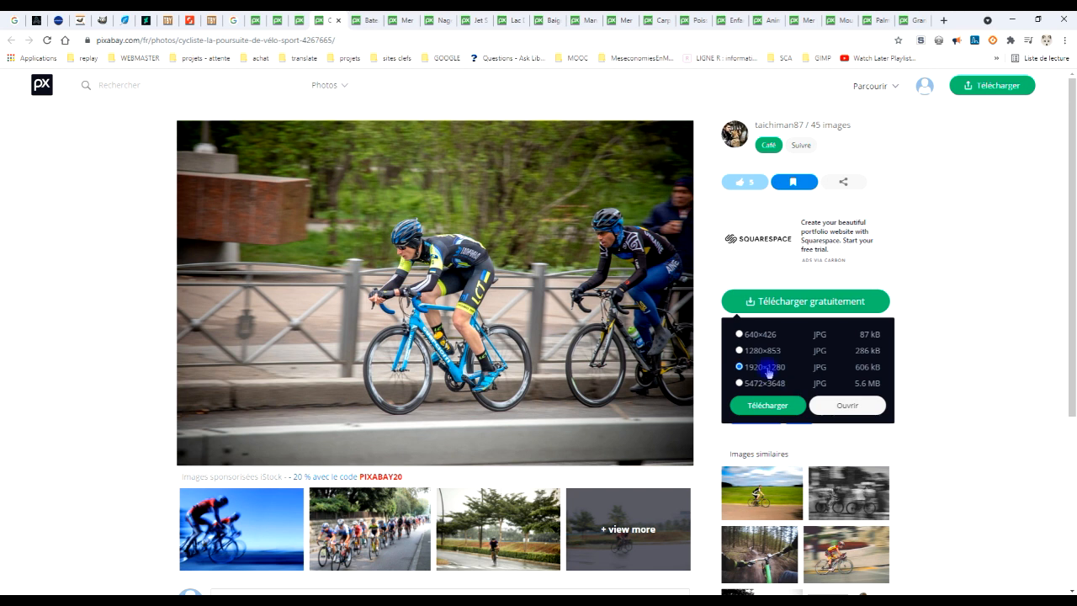
{"action": "left_click", "coordinate": [848, 404]}
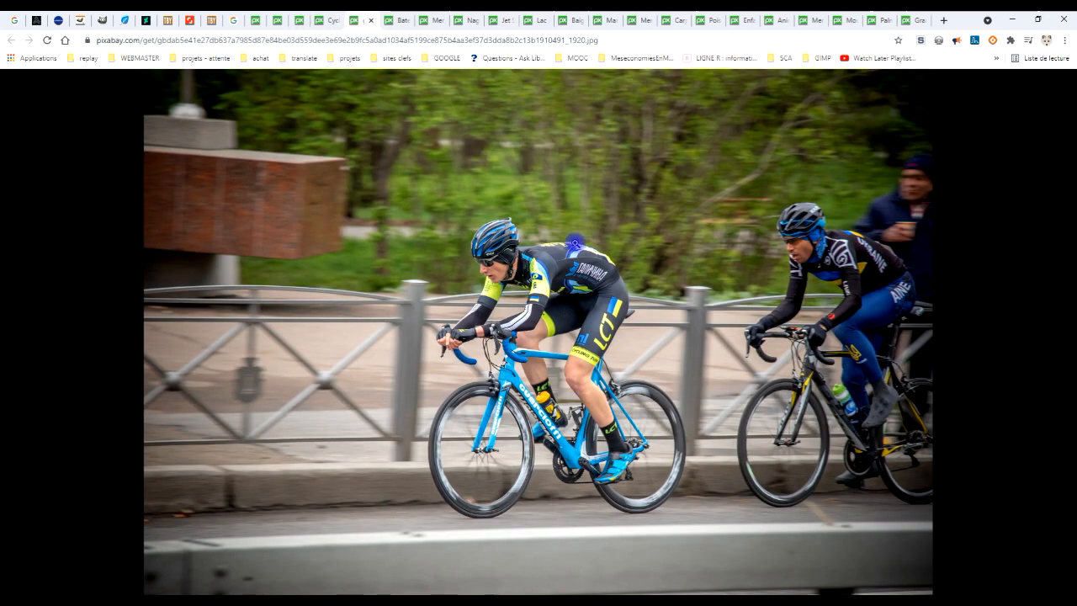
{"action": "right_click", "coordinate": [542, 255]}
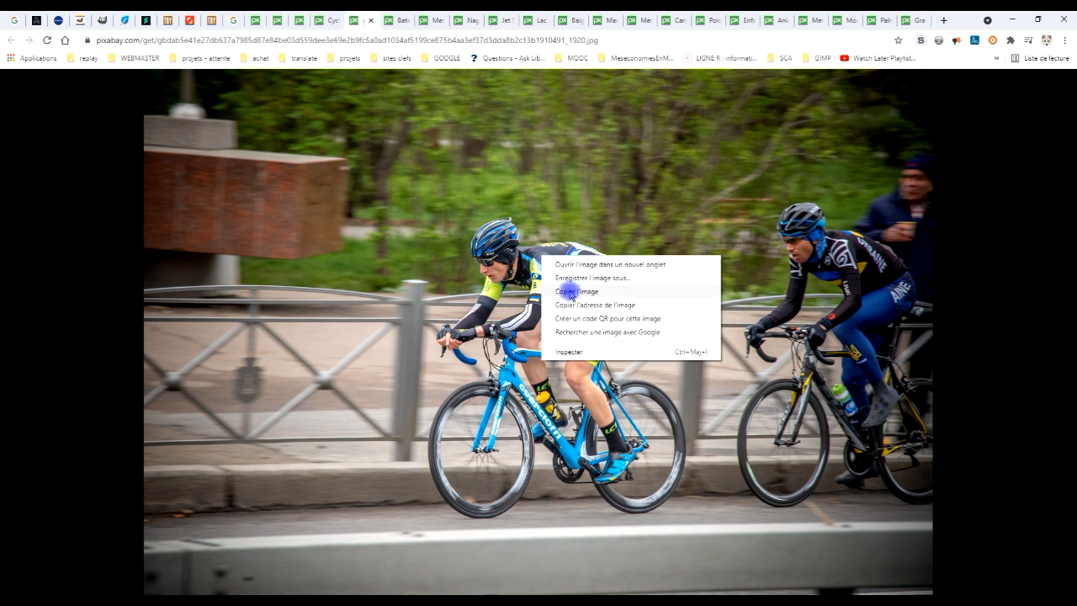
{"action": "left_click", "coordinate": [570, 293]}
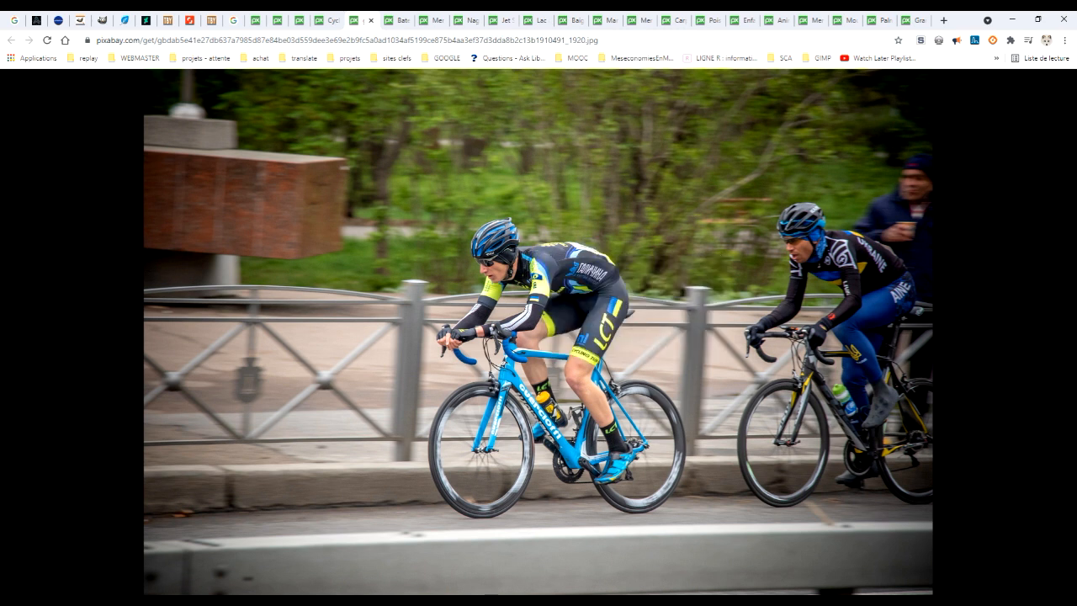
Switch to GIMP, paste the cyclist photo as a layer in the éclaboussure image and rename that layer cycliste
{"action": "left_click", "coordinate": [183, 581]}
{"action": "left_click", "coordinate": [42, 30]}
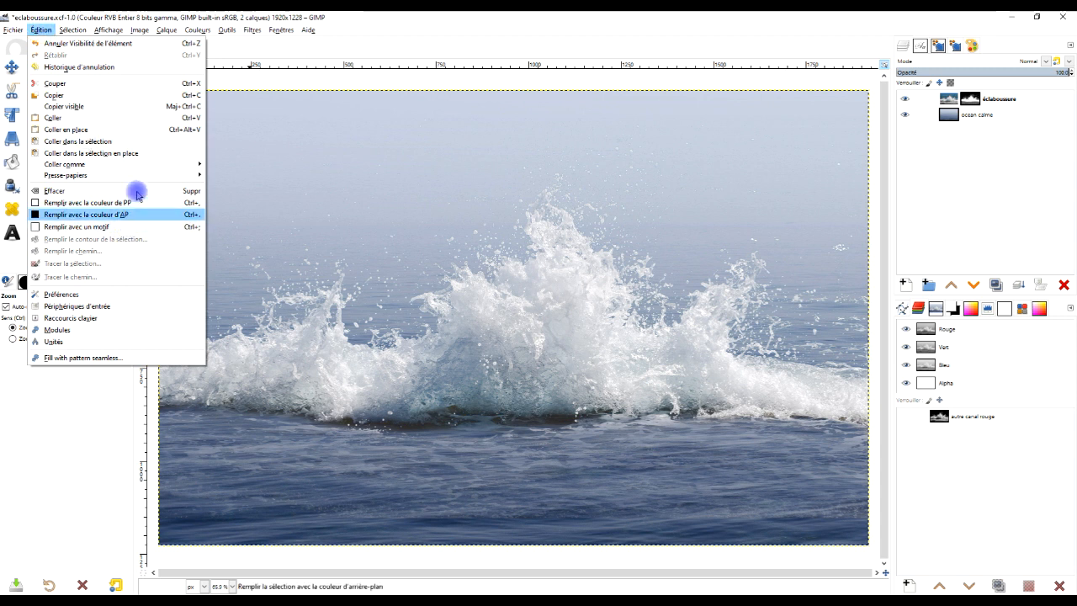
{"action": "mouse_move", "coordinate": [140, 167]}
{"action": "left_click", "coordinate": [294, 166]}
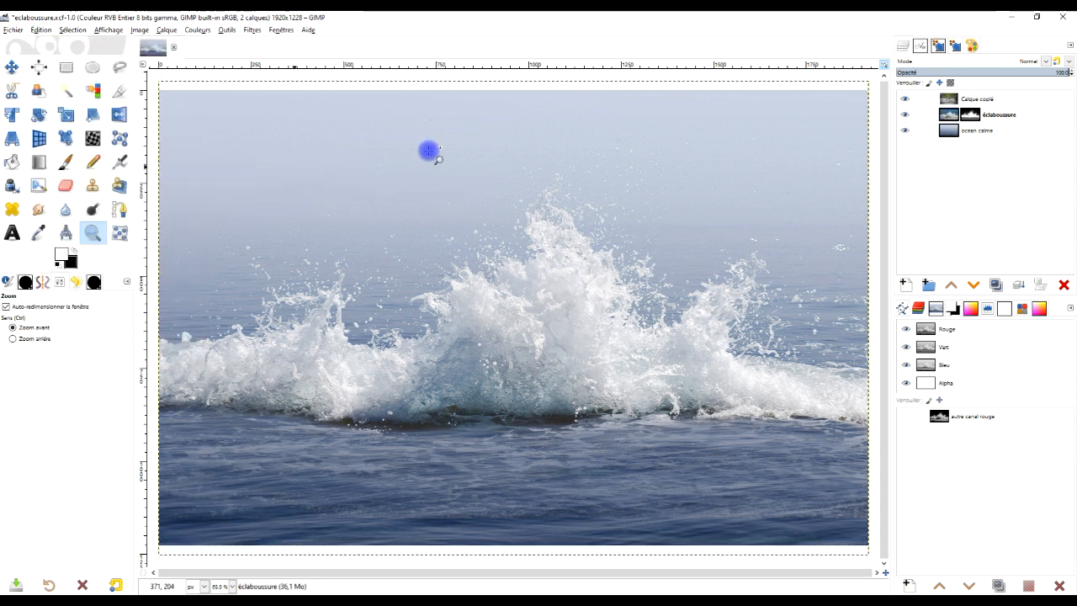
{"action": "double_click", "coordinate": [980, 99]}
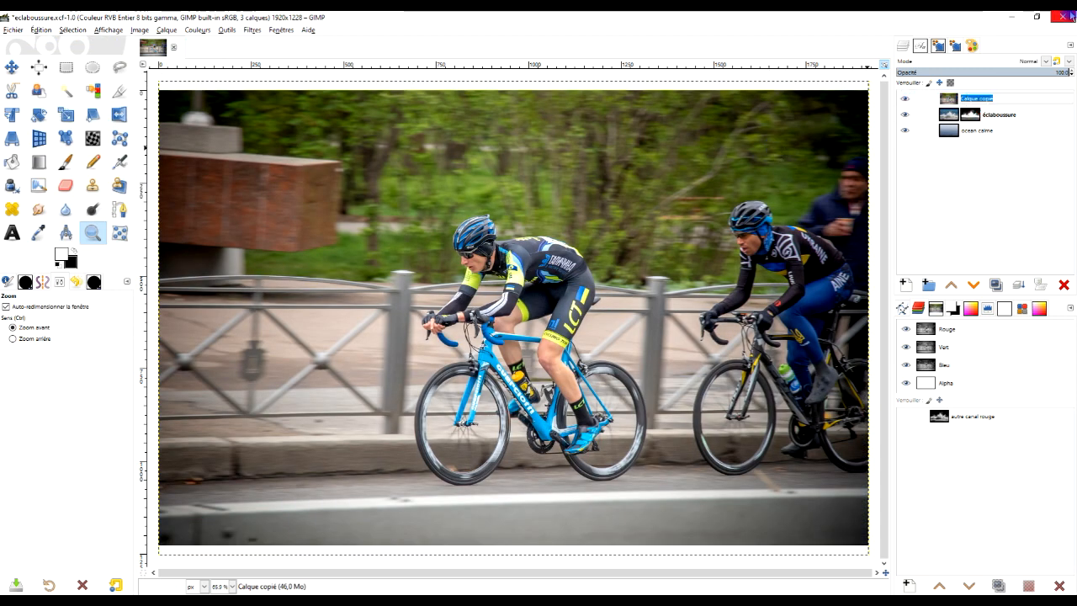
{"action": "type", "text": "cycli"}
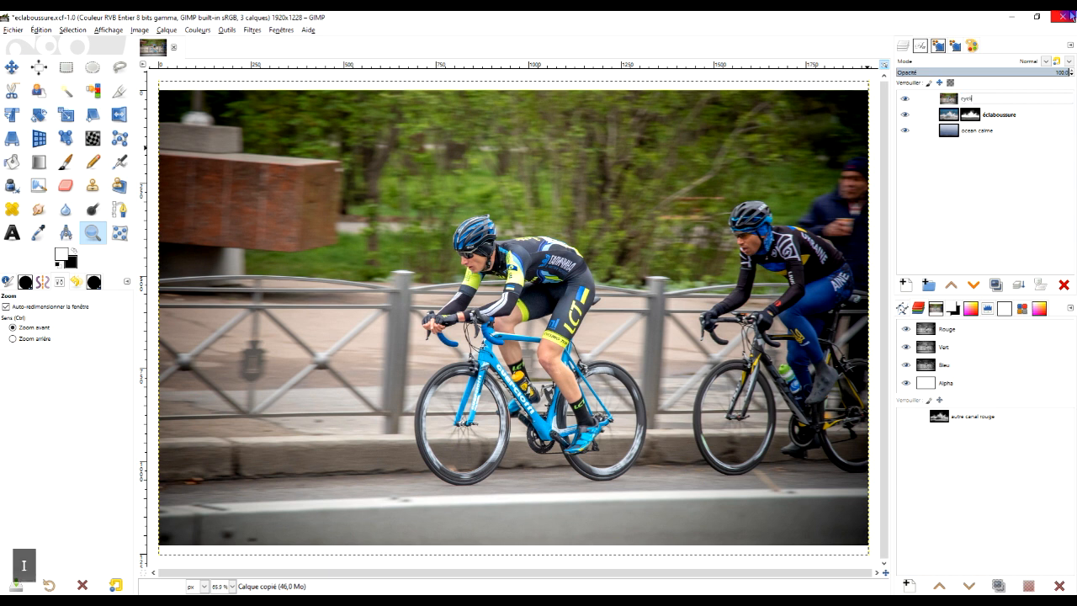
{"action": "key", "text": "Return"}
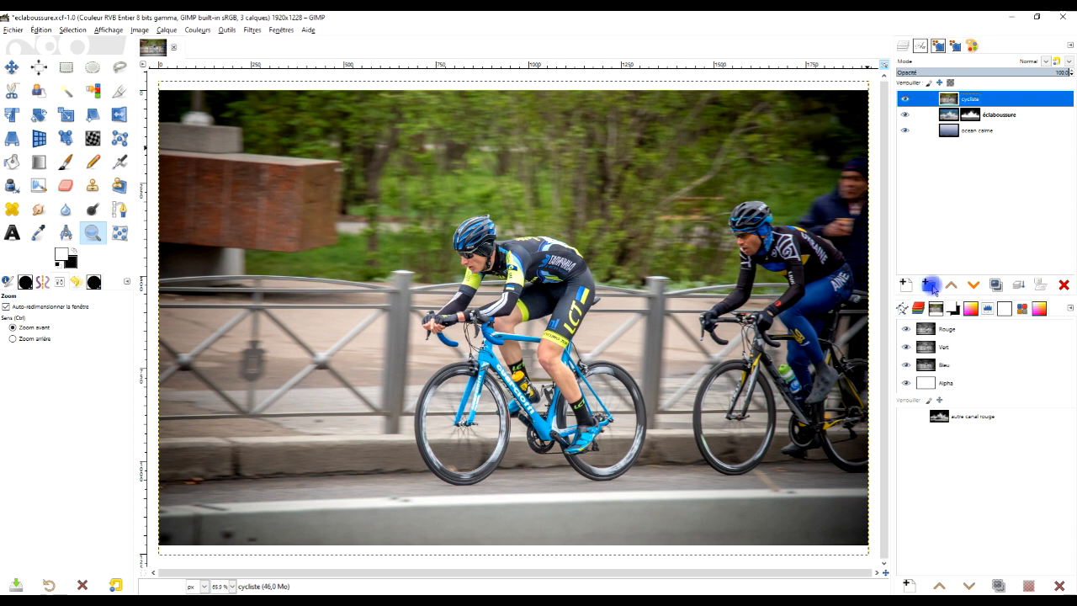
Create a layer group directly below the cycliste layer and name it 1.océan
{"action": "left_click", "coordinate": [933, 289]}
{"action": "left_click_drag", "start_coordinate": [981, 101], "coordinate": [986, 124]}
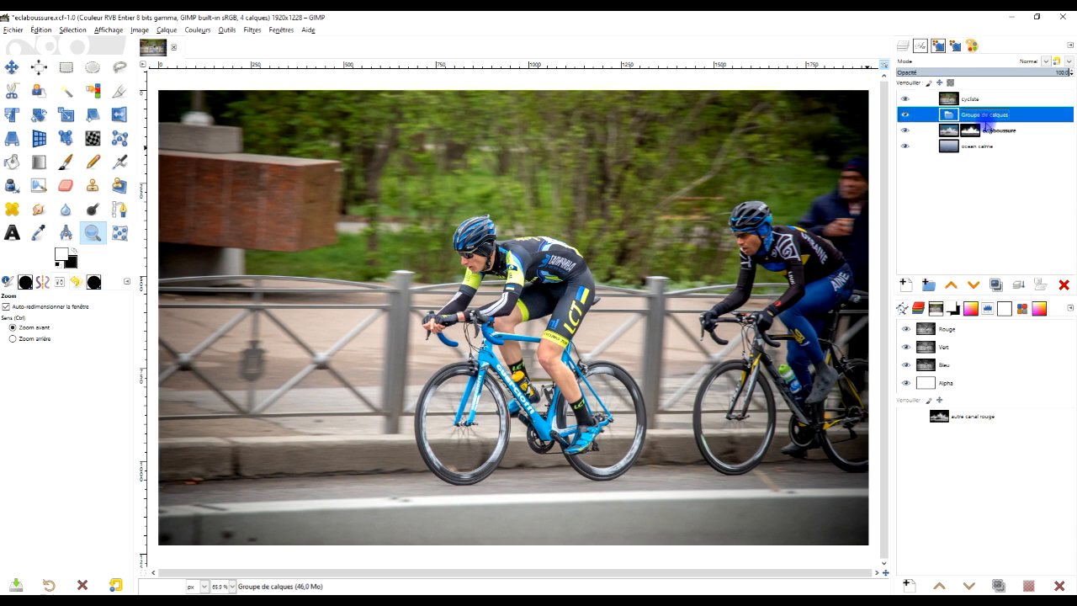
{"action": "double_click", "coordinate": [984, 114]}
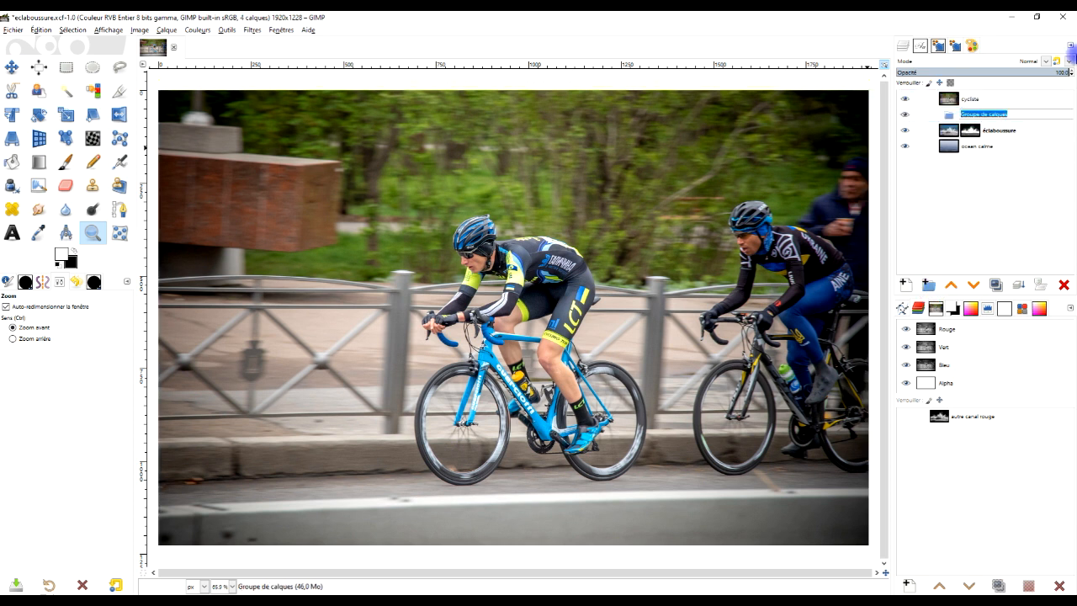
{"action": "type", "text": "ocean"}
{"action": "key", "text": "BackSpace"}
{"action": "key", "text": "BackSpace"}
{"action": "key", "text": "BackSpace"}
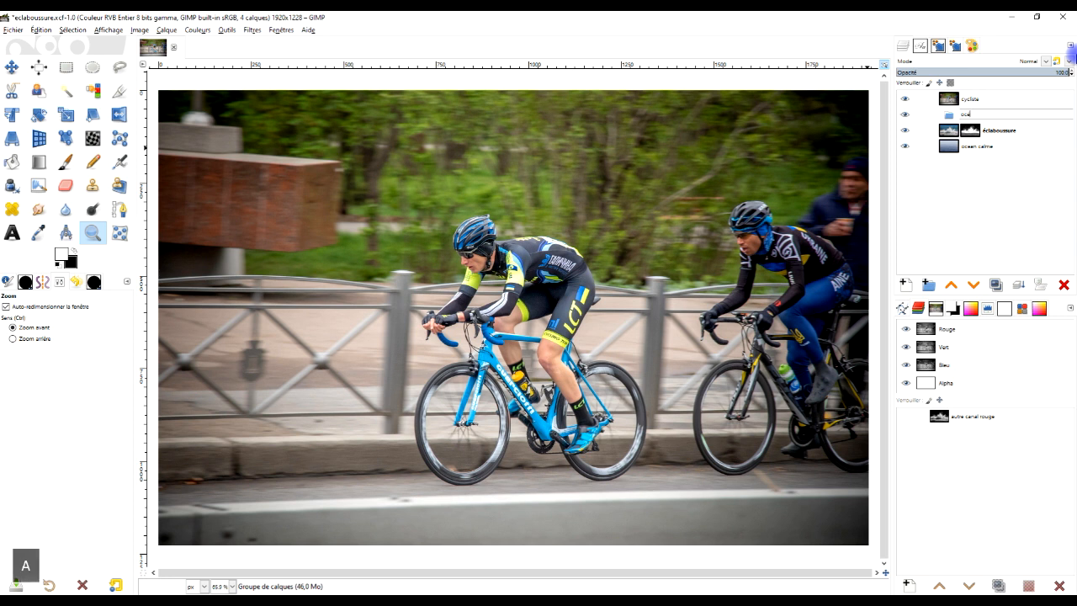
{"action": "key", "text": "ctrl+Left"}
{"action": "type", "text": "1."}
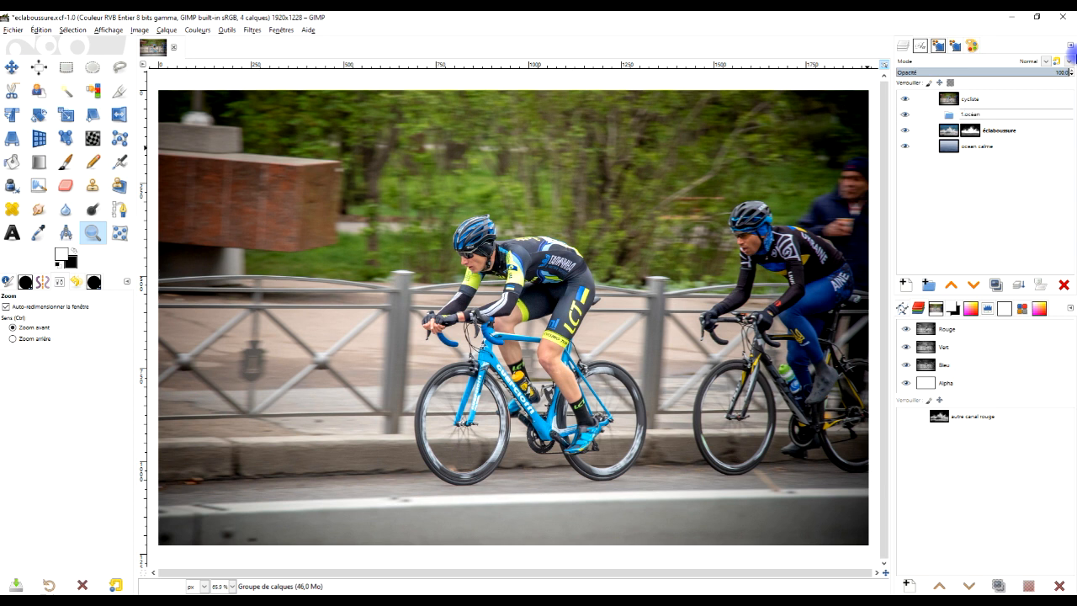
{"action": "key", "text": "Return"}
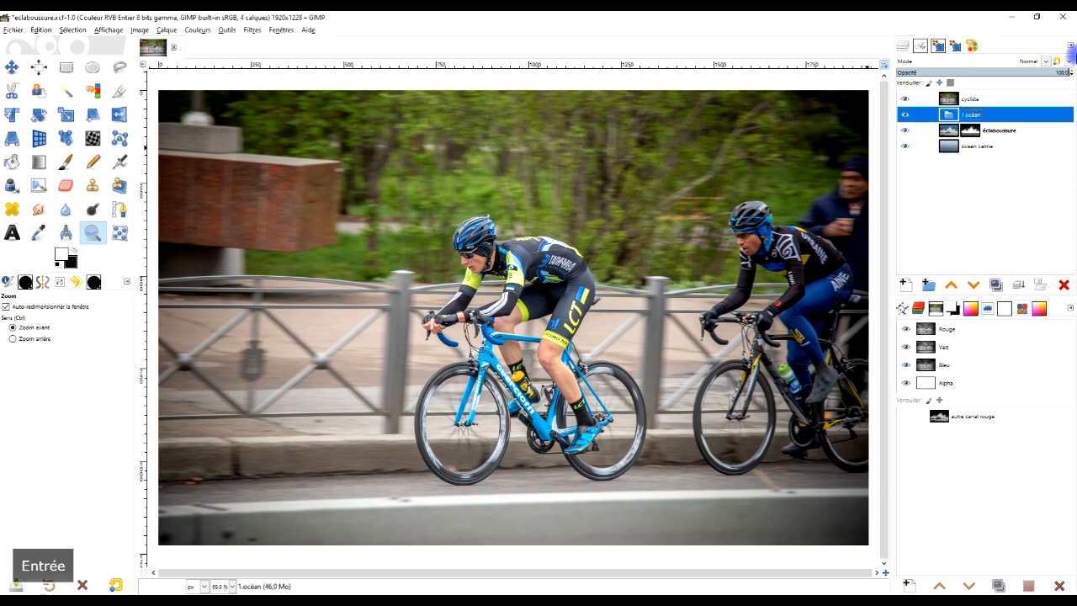
Move the éclaboussure and ocean calme layers into the 1.océan group and collapse the group
{"action": "left_click_drag", "start_coordinate": [950, 130], "coordinate": [958, 117]}
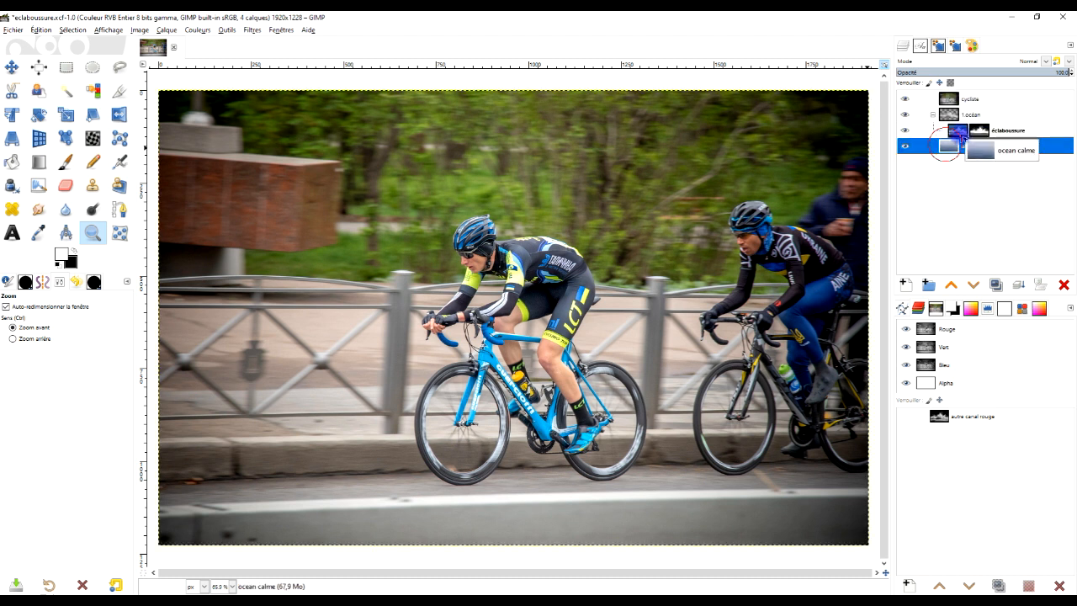
{"action": "left_click", "coordinate": [932, 115]}
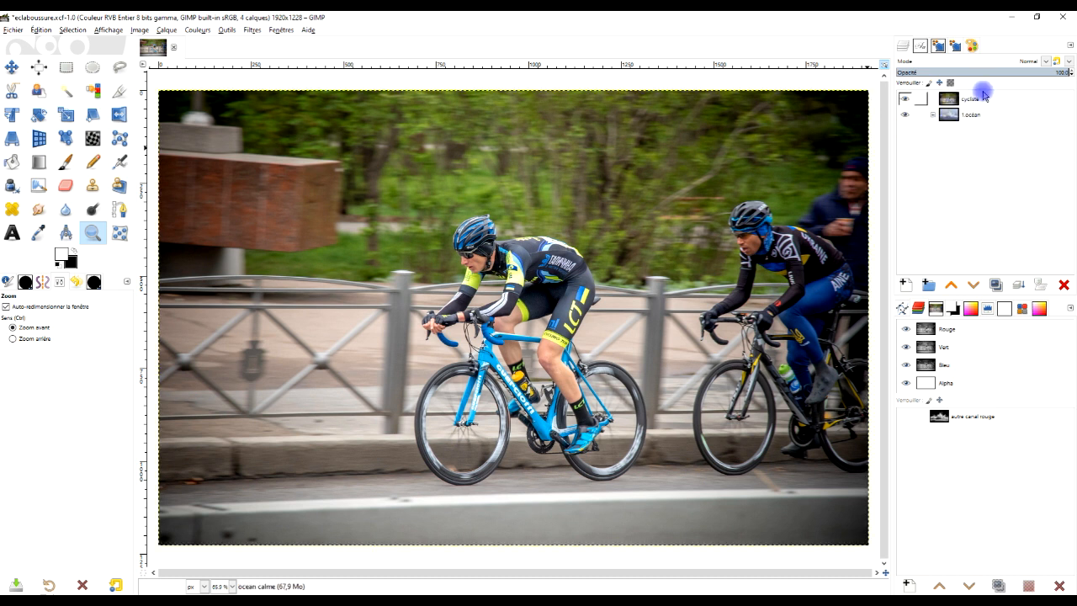
Crop only the cycliste layer to a square of about 783 × 783 px around the front cyclist
{"action": "left_click", "coordinate": [969, 100]}
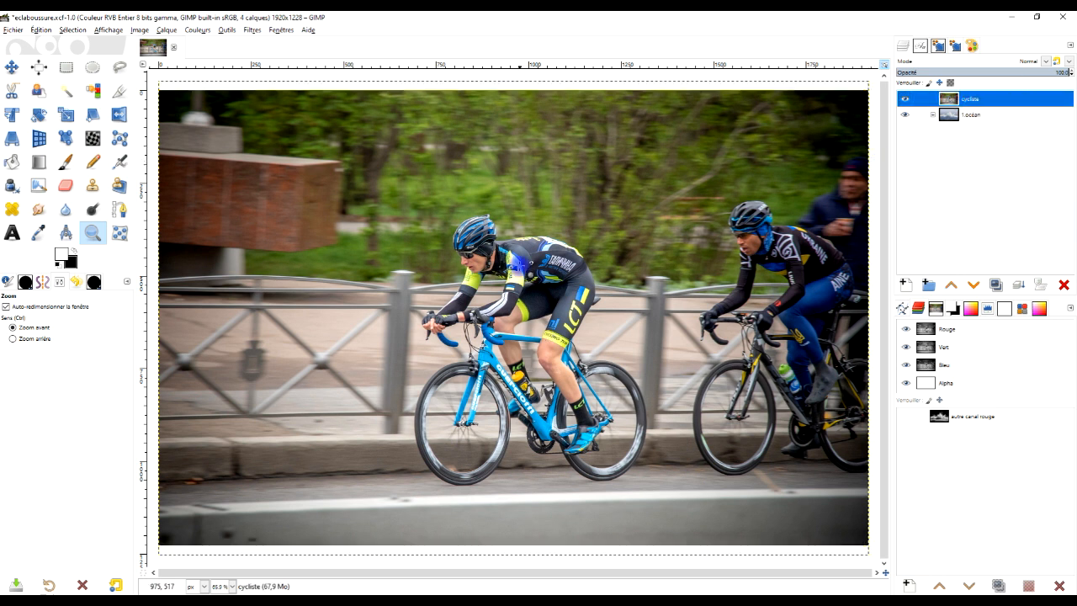
{"action": "left_click", "coordinate": [117, 97]}
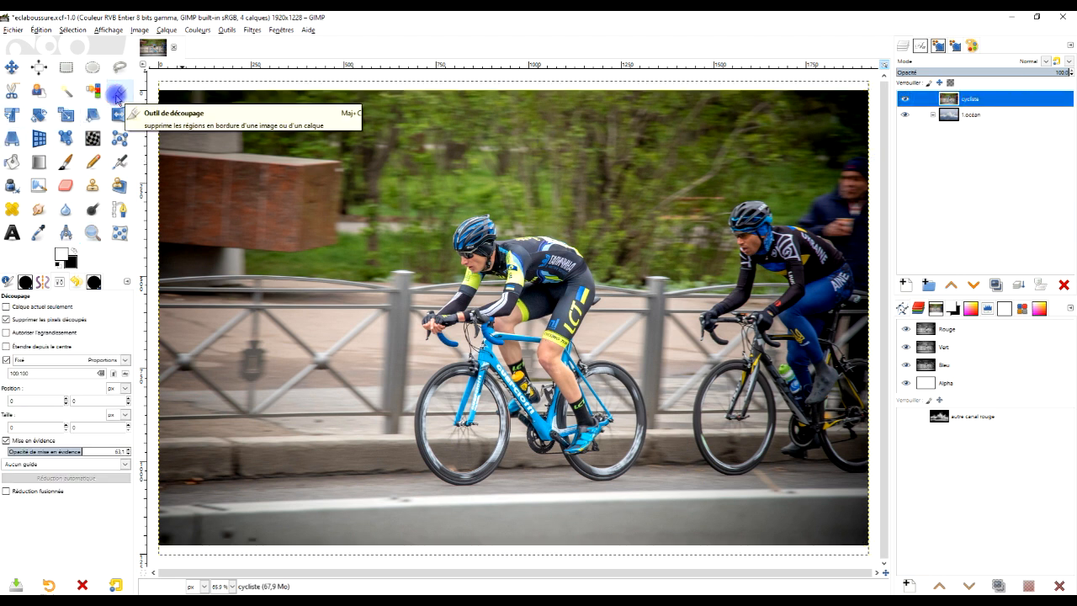
{"action": "left_click", "coordinate": [31, 321]}
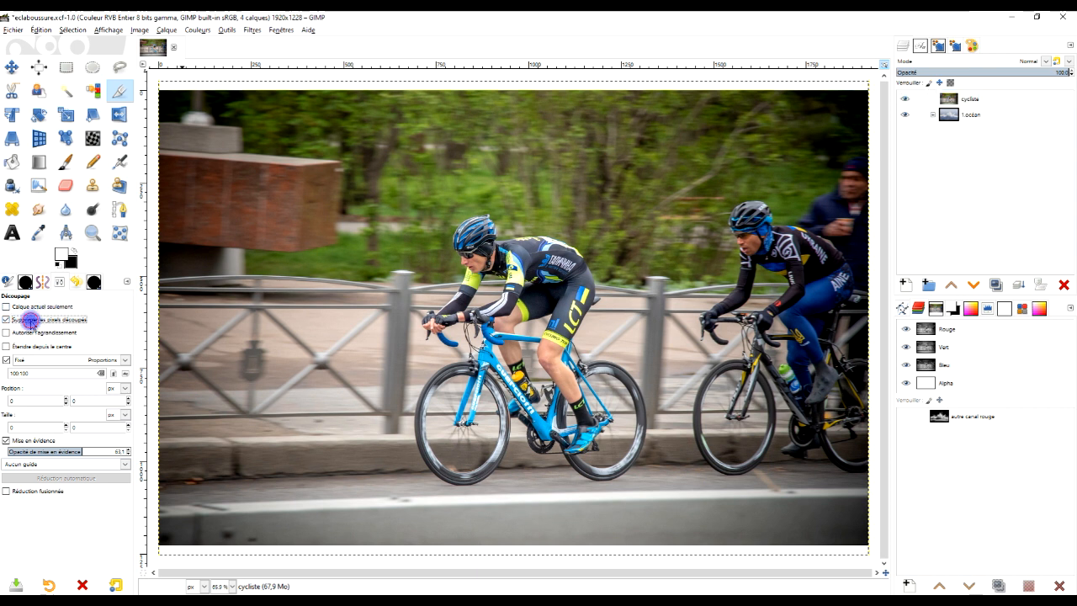
{"action": "left_click", "coordinate": [27, 306]}
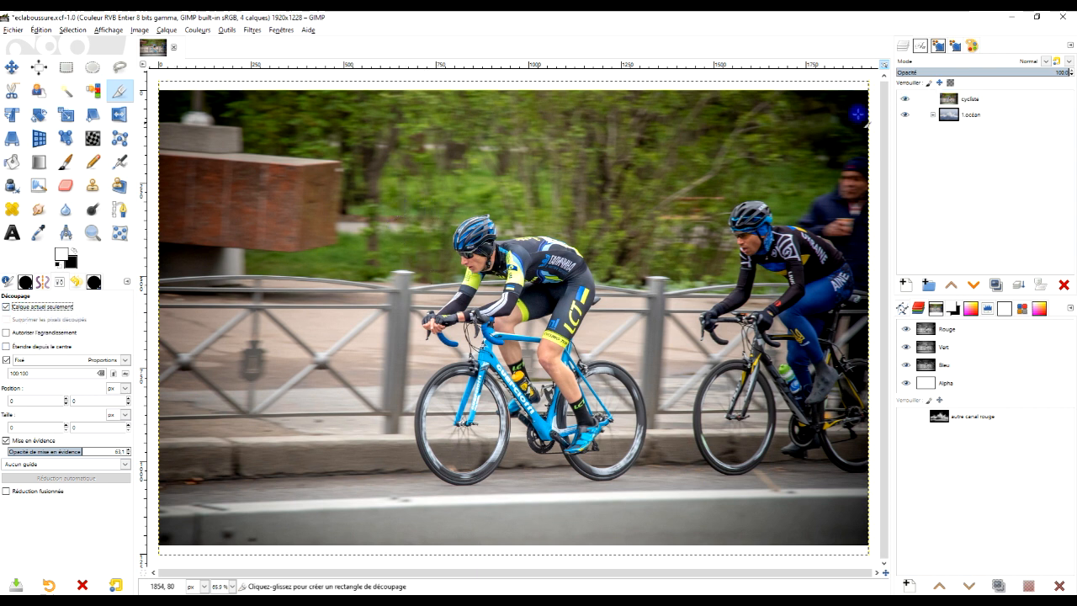
{"action": "left_click", "coordinate": [944, 106]}
{"action": "left_click_drag", "start_coordinate": [393, 201], "coordinate": [678, 496]}
{"action": "left_click_drag", "start_coordinate": [599, 334], "coordinate": [530, 333]}
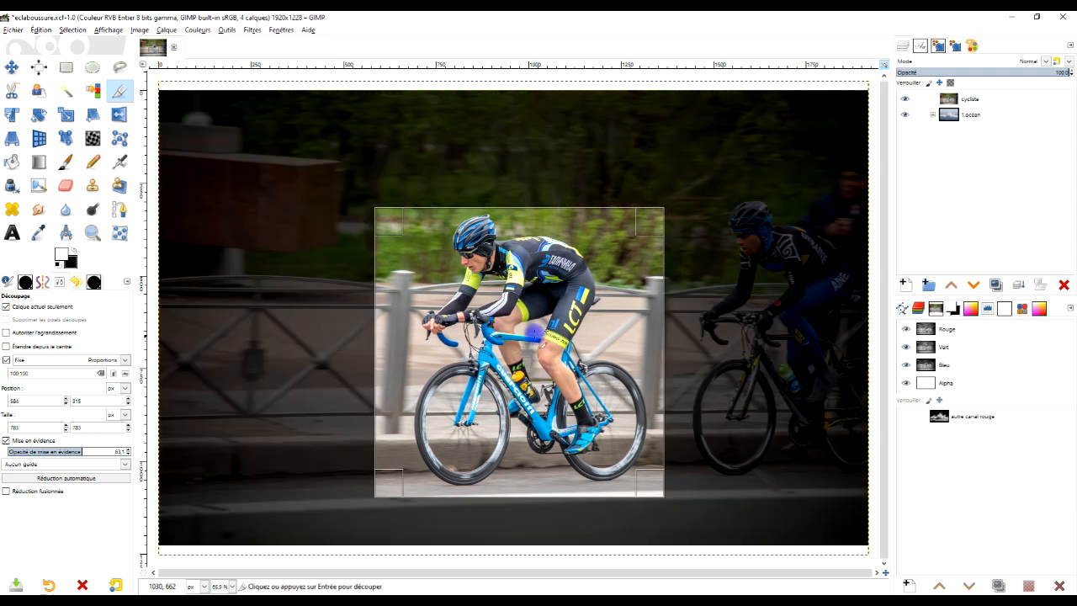
{"action": "left_click", "coordinate": [527, 332]}
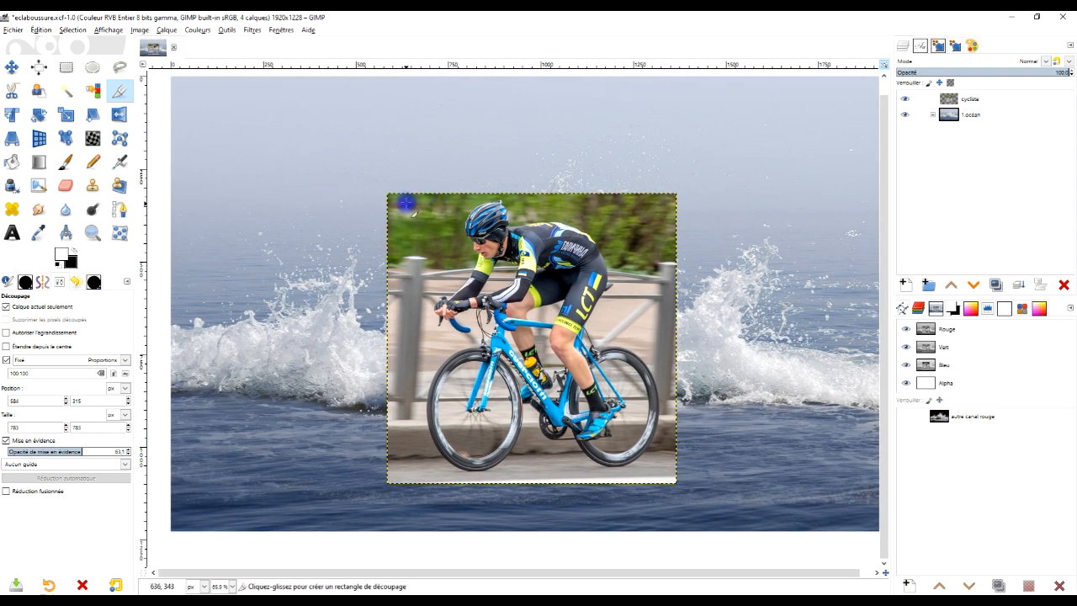
Crop the cycliste layer tighter around the bike without fixed proportions, to about 727 × 751 px
{"action": "left_click_drag", "start_coordinate": [407, 197], "coordinate": [633, 478]}
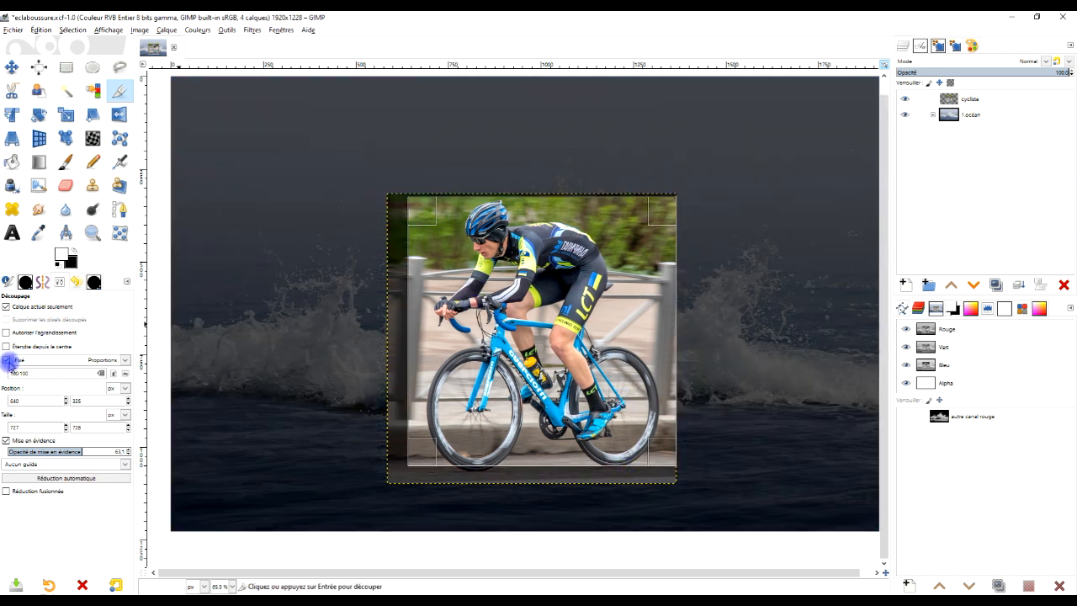
{"action": "left_click", "coordinate": [6, 360]}
{"action": "left_click_drag", "start_coordinate": [528, 454], "coordinate": [524, 463]}
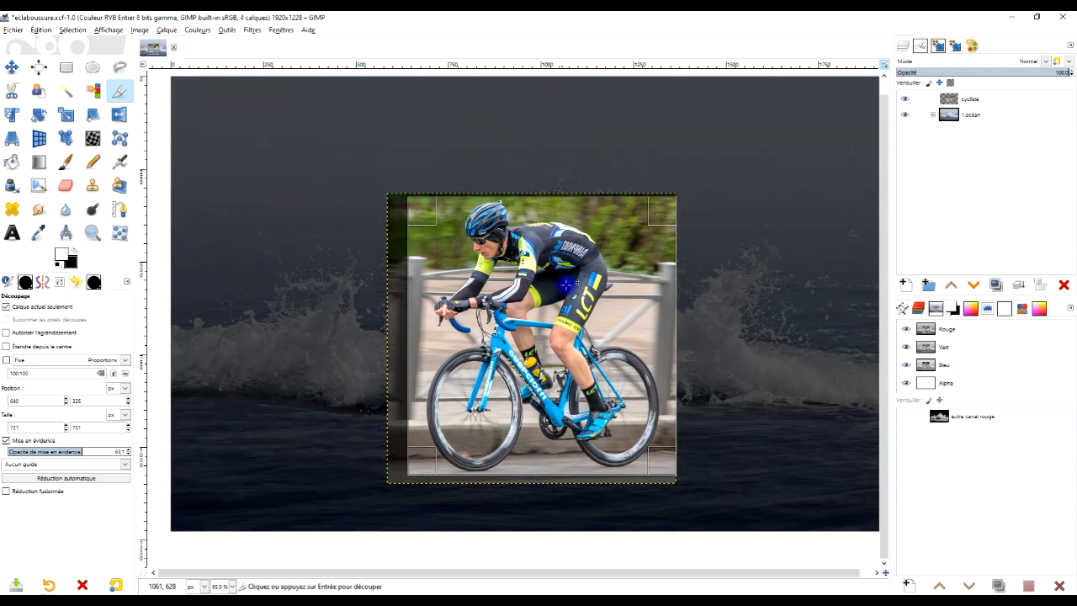
{"action": "left_click", "coordinate": [554, 276]}
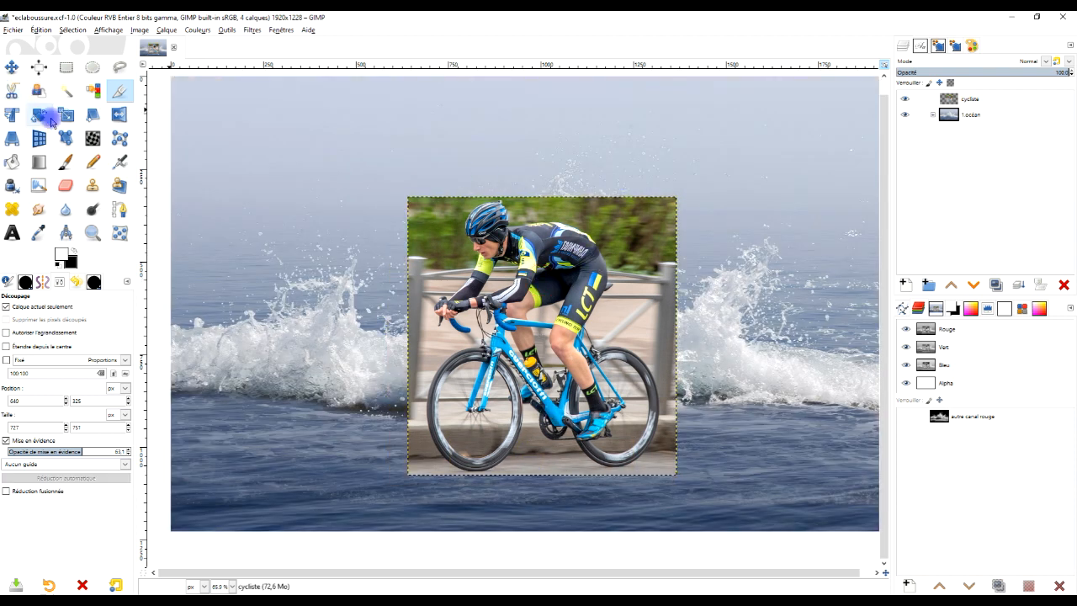
Flip the cycliste layer horizontally so the rider faces the other way
{"action": "left_click", "coordinate": [120, 115]}
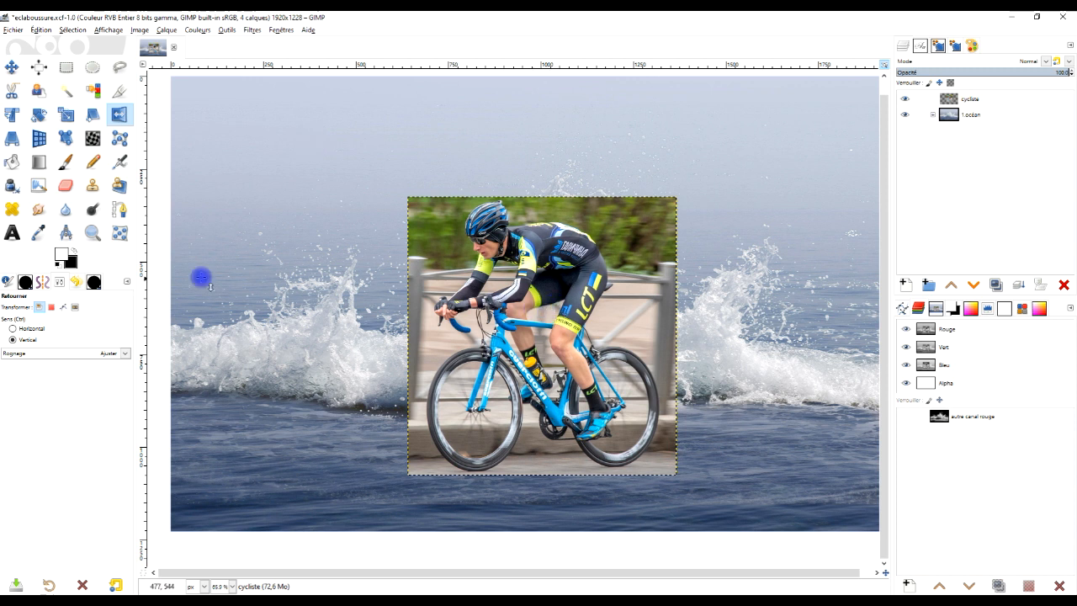
{"action": "left_click", "coordinate": [12, 329]}
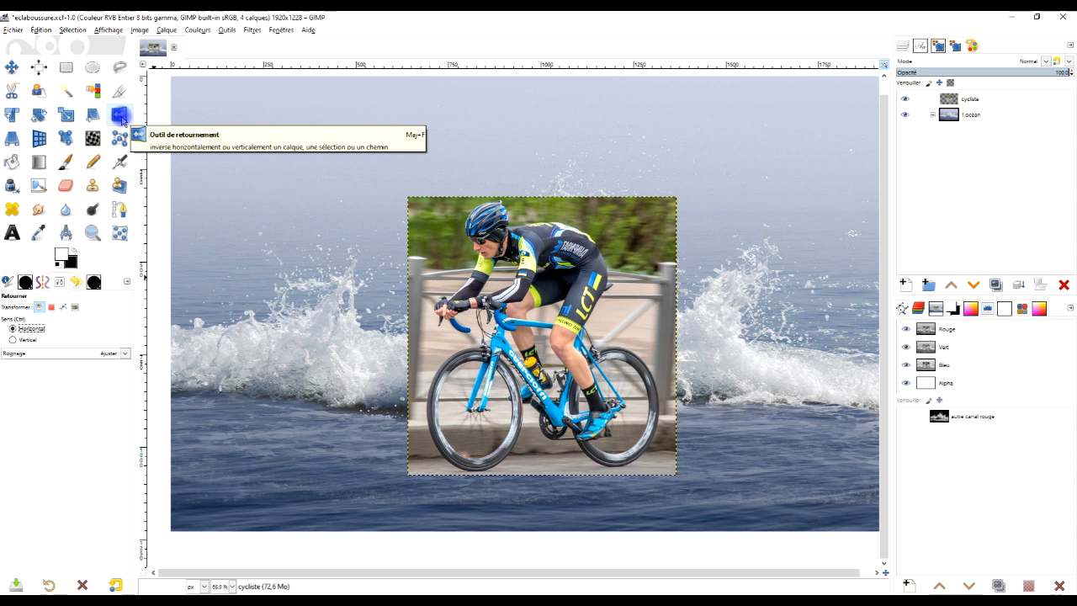
{"action": "left_click", "coordinate": [582, 335]}
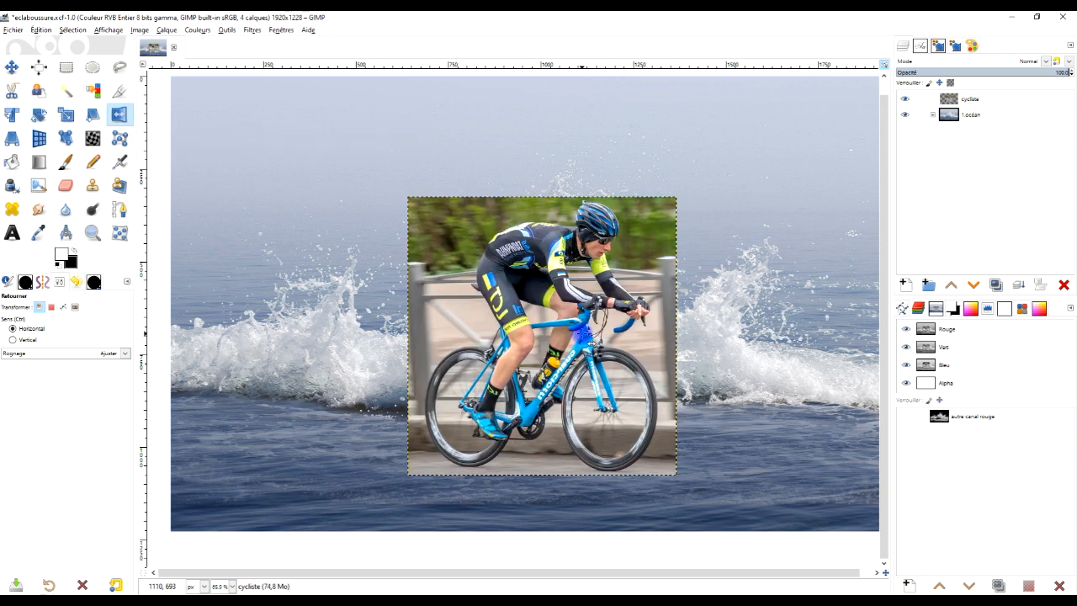
Hide and show the cycliste layer, and flip it horizontally back and forth
{"action": "left_click", "coordinate": [905, 98]}
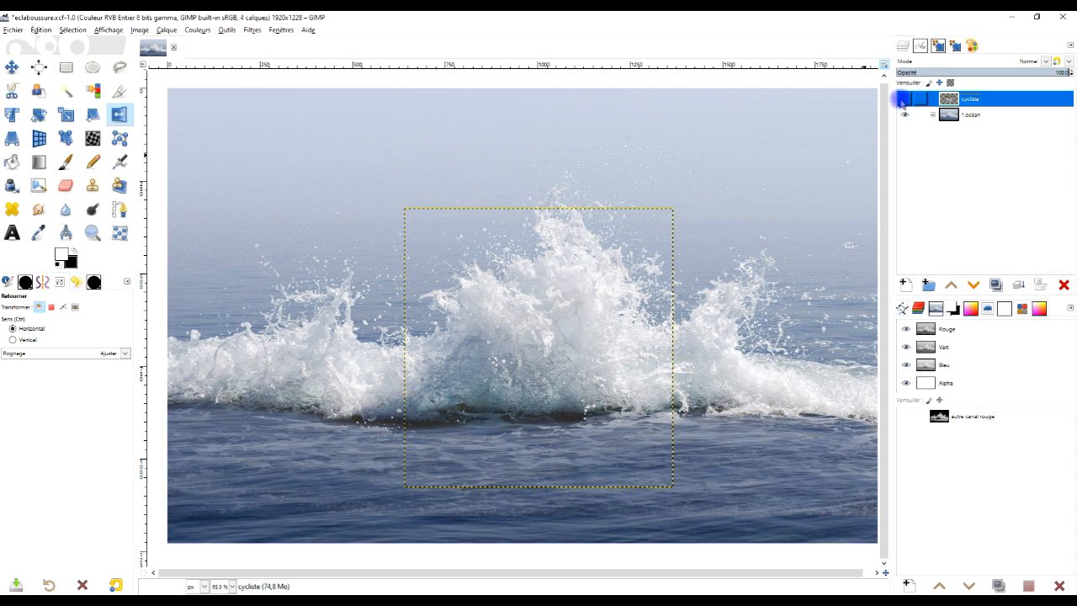
{"action": "left_click", "coordinate": [905, 99]}
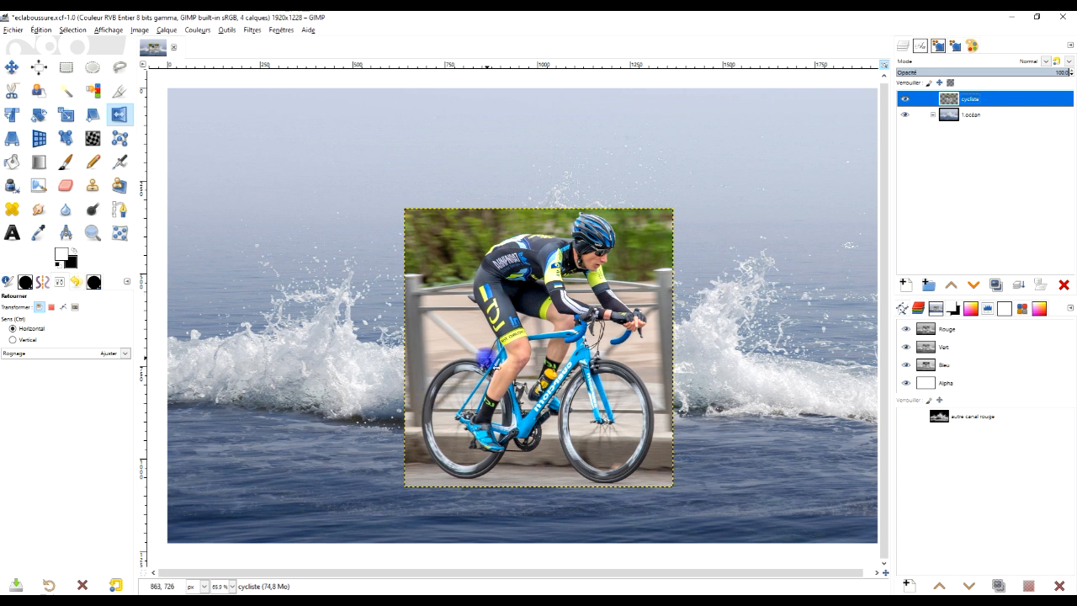
{"action": "left_click", "coordinate": [509, 335]}
{"action": "left_click", "coordinate": [520, 343]}
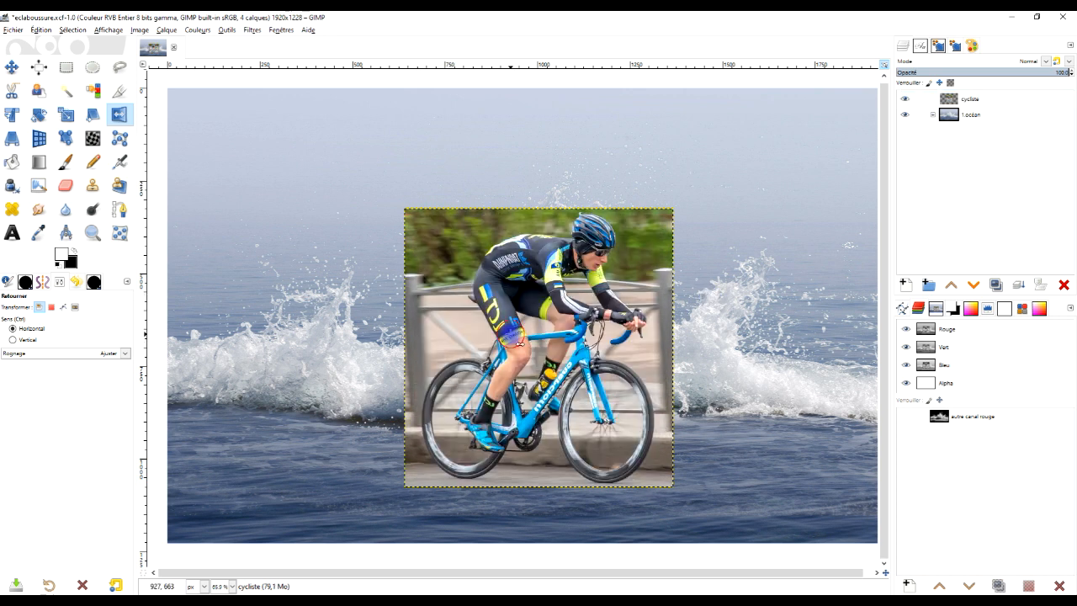
Move the cycliste layer to the right end of the wave, lowering its opacity to 61.7 for placement and restoring it to 100
{"action": "left_click", "coordinate": [12, 68]}
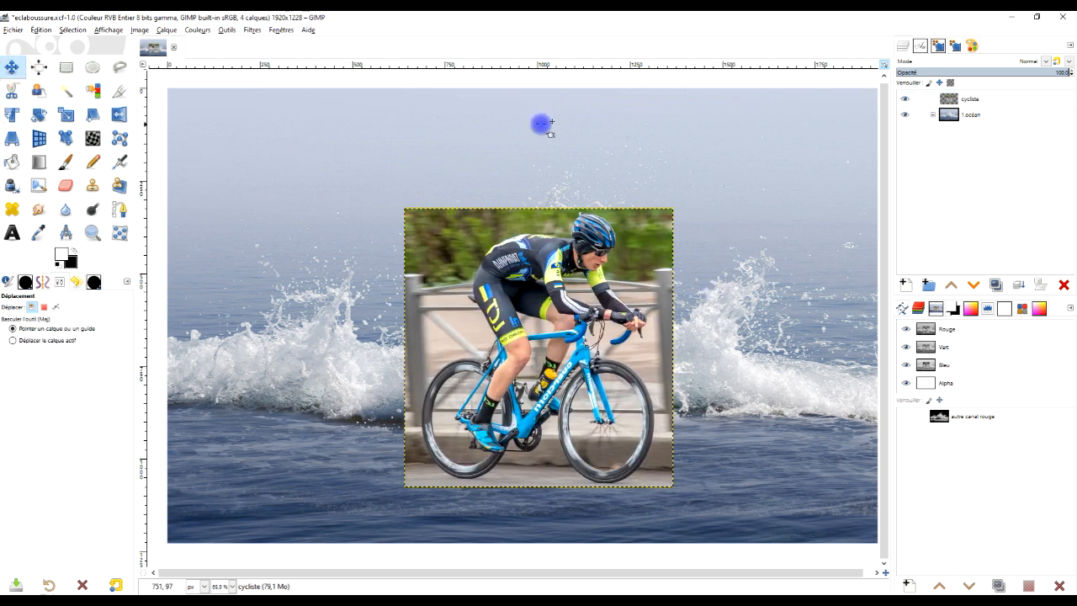
{"action": "left_click", "coordinate": [1000, 72]}
{"action": "left_click_drag", "start_coordinate": [543, 360], "coordinate": [737, 296]}
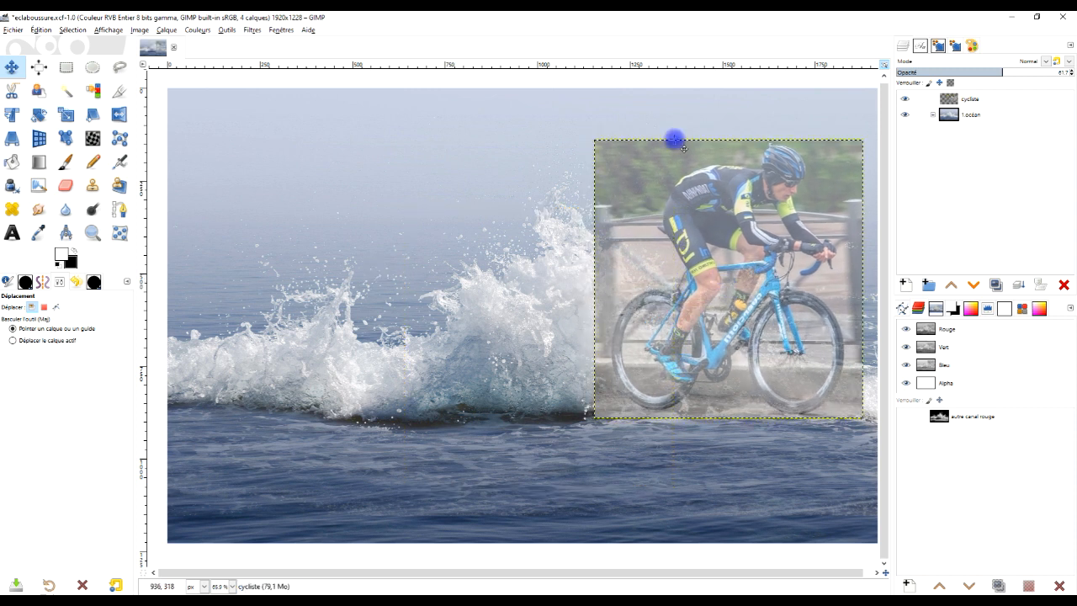
{"action": "left_click", "coordinate": [1040, 72]}
{"action": "left_click_drag", "start_coordinate": [1070, 61], "coordinate": [1070, 62]}
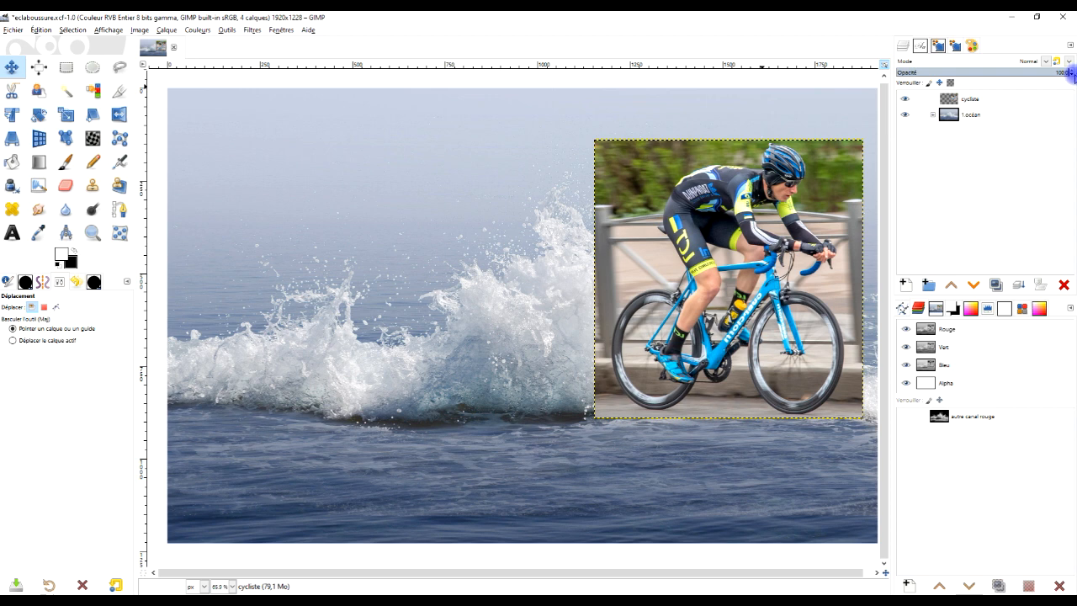
{"action": "scroll", "coordinate": [714, 334], "scroll_direction": "right", "scroll_amount": 3}
{"action": "scroll", "coordinate": [713, 334], "scroll_direction": "up", "scroll_amount": 2}
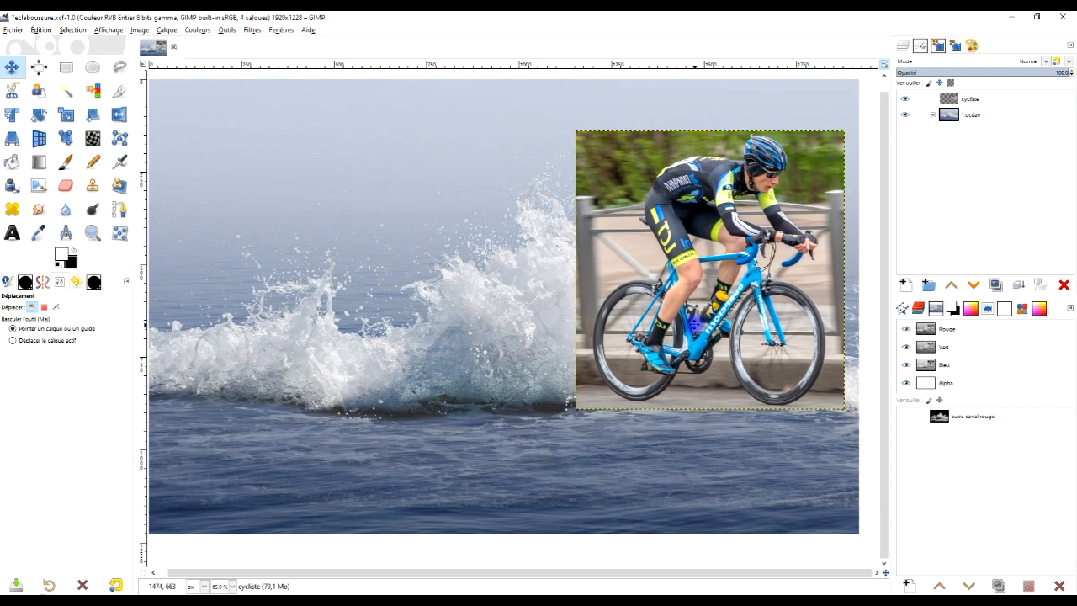
Start a path with the Paths tool at the rider's far glove and trace up the outer forearm to the dark sleeve cuff
{"action": "scroll", "coordinate": [702, 324], "scroll_direction": "up", "scroll_amount": 2}
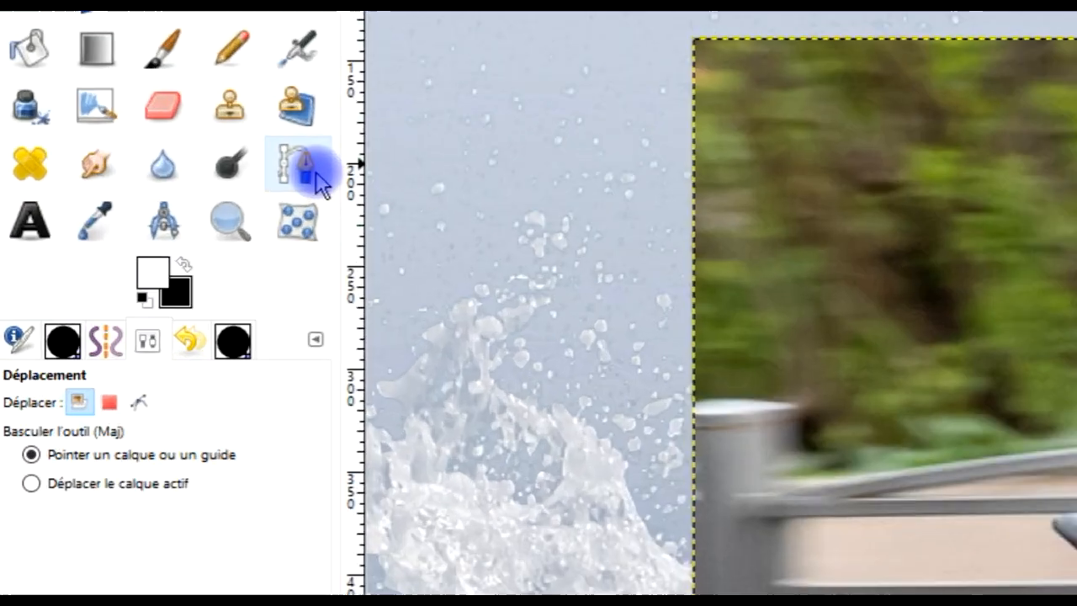
{"action": "left_click", "coordinate": [120, 138]}
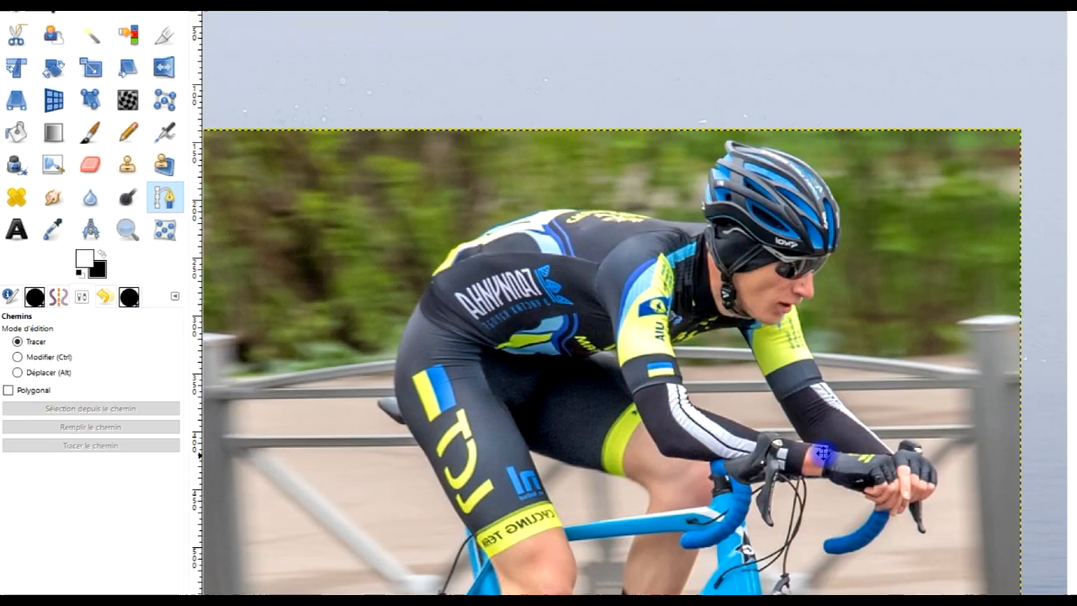
{"action": "scroll", "coordinate": [685, 370], "scroll_direction": "up", "scroll_amount": 2}
{"action": "scroll", "coordinate": [612, 418], "scroll_direction": "up", "scroll_amount": 3}
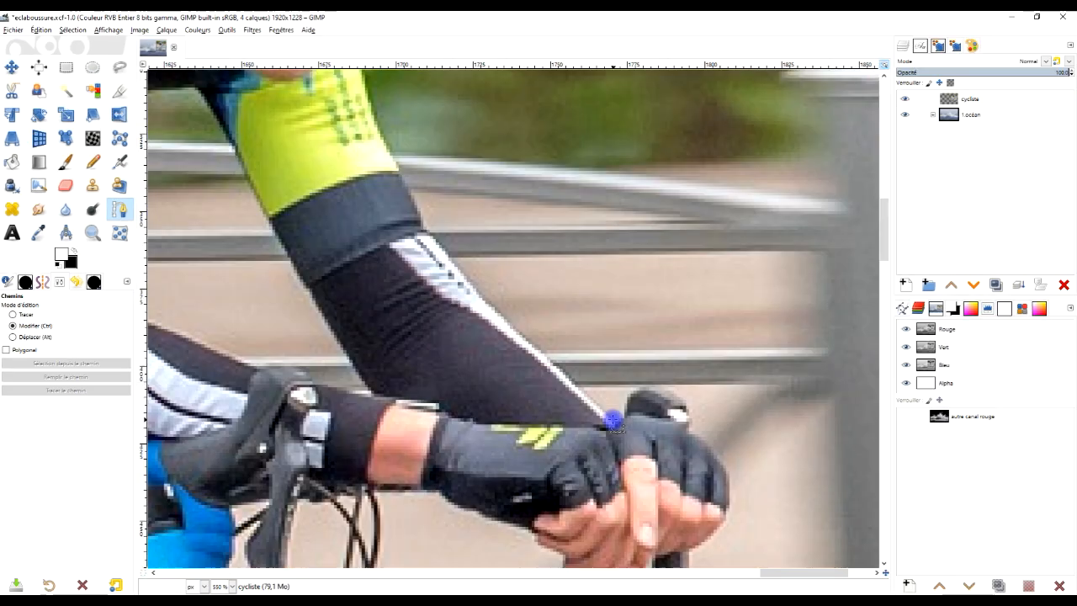
{"action": "left_click", "coordinate": [756, 438]}
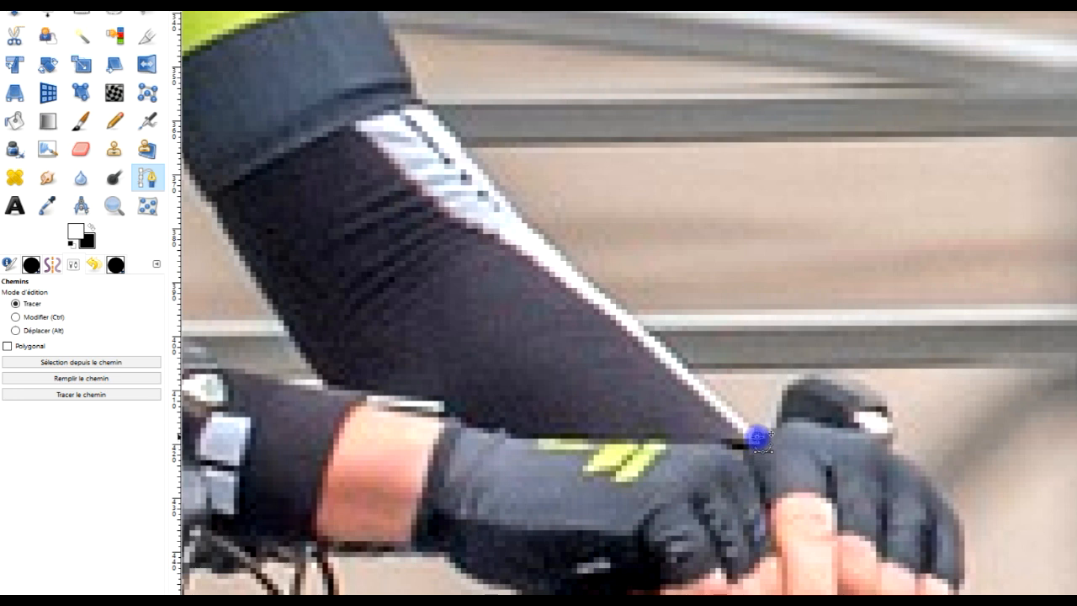
{"action": "left_click", "coordinate": [515, 211]}
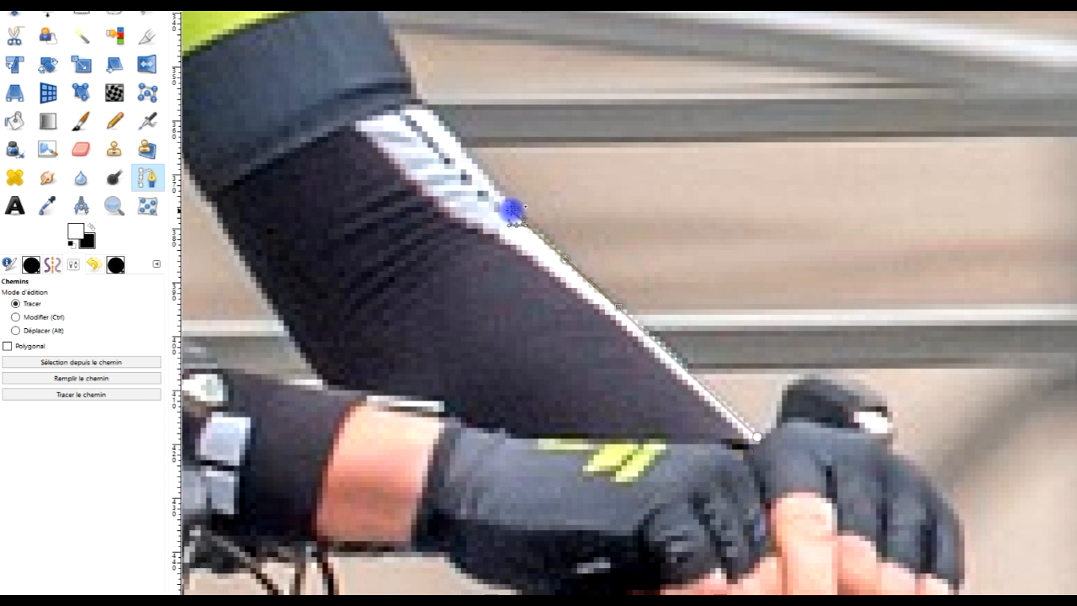
{"action": "scroll", "coordinate": [644, 211], "scroll_direction": "up", "scroll_amount": 5}
{"action": "left_click", "coordinate": [499, 335]}
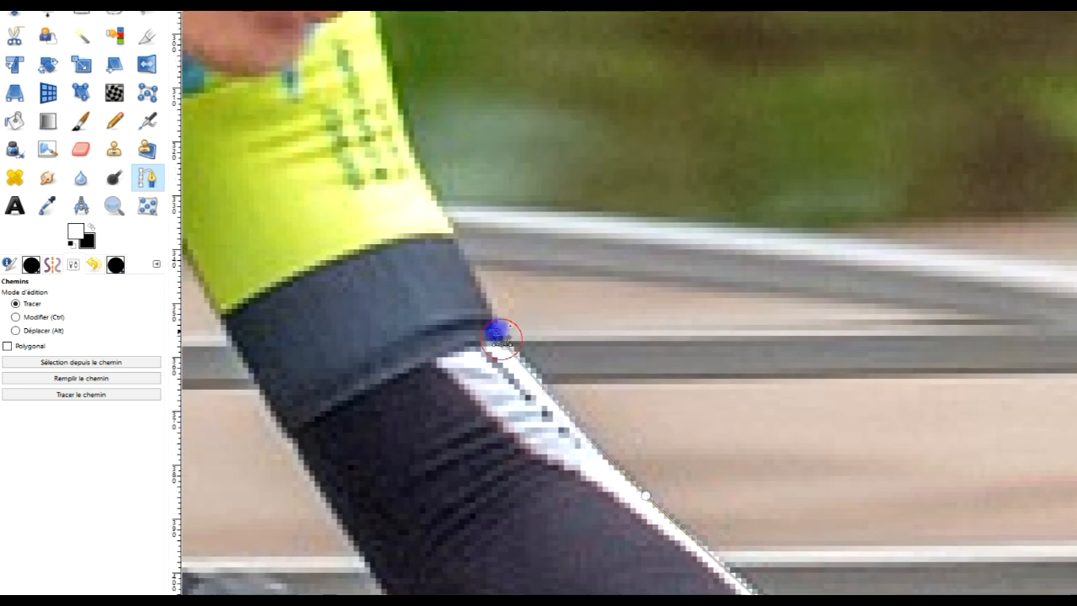
Continue the path along the outer edge of the yellow sleeve up to the rider's mouth
{"action": "left_click", "coordinate": [444, 206]}
{"action": "left_click_drag", "start_coordinate": [434, 196], "coordinate": [446, 230]}
{"action": "left_click", "coordinate": [429, 200]}
{"action": "scroll", "coordinate": [589, 485], "scroll_direction": "up", "scroll_amount": 5}
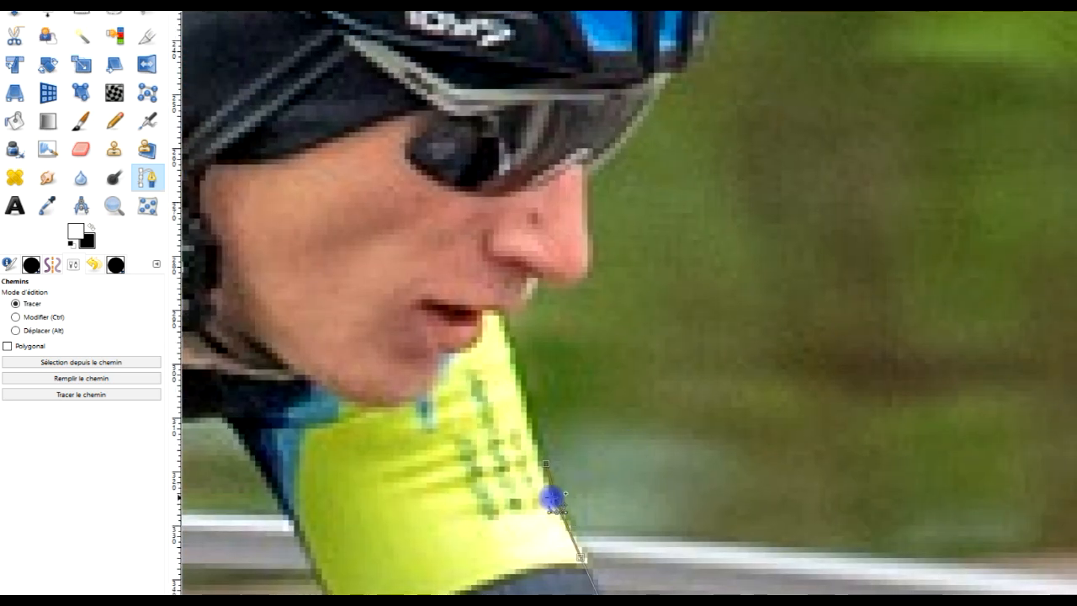
{"action": "left_click_drag", "start_coordinate": [556, 500], "coordinate": [554, 500]}
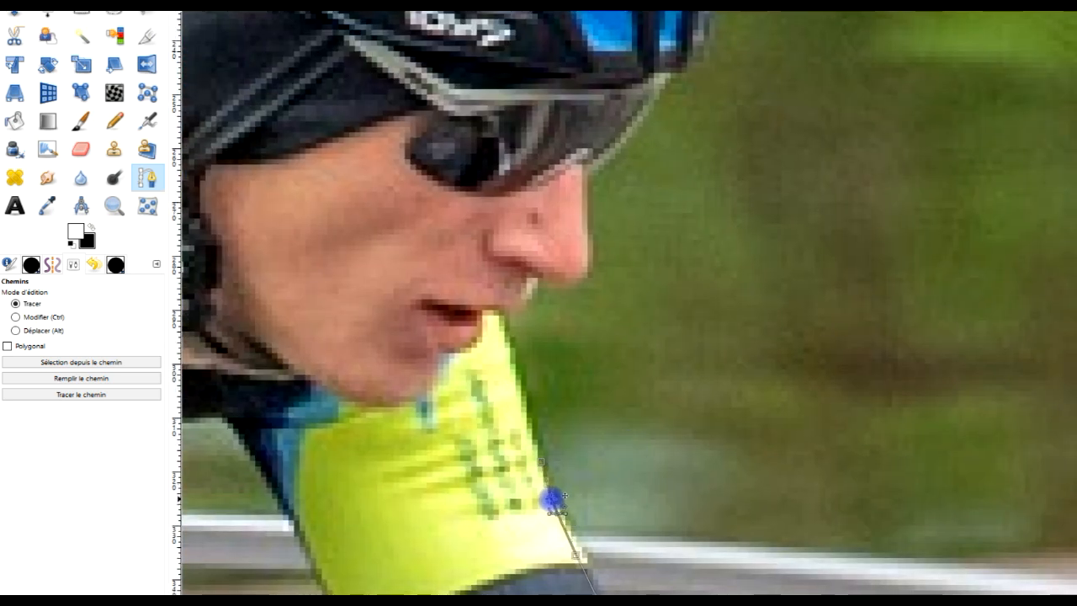
{"action": "left_click_drag", "start_coordinate": [504, 321], "coordinate": [500, 307]}
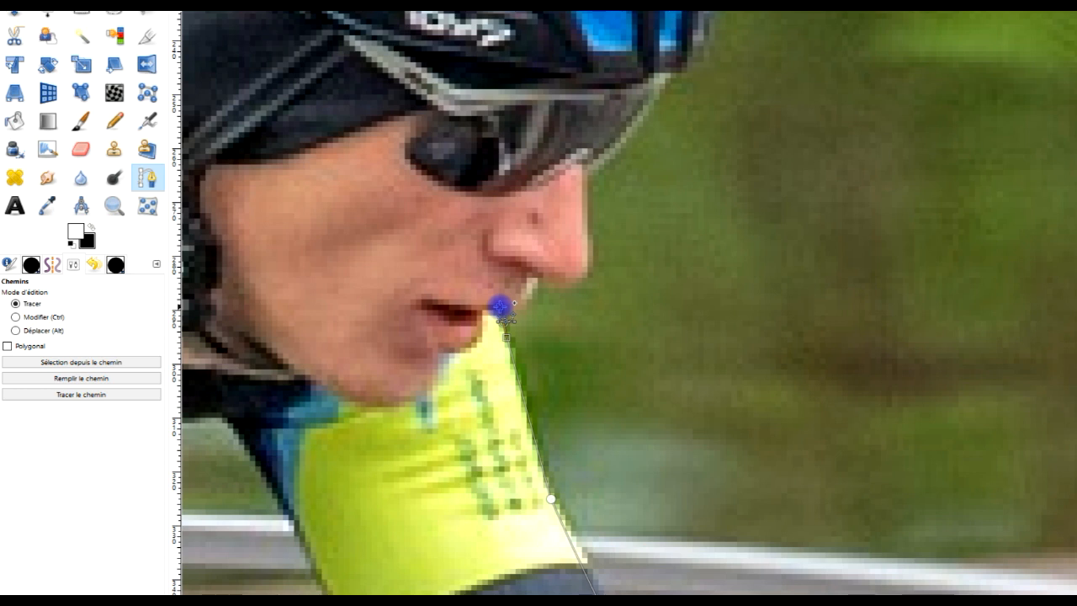
Trace the rider's face profile from the mouth around the nose and along the edge of the glasses
{"action": "left_click", "coordinate": [508, 316]}
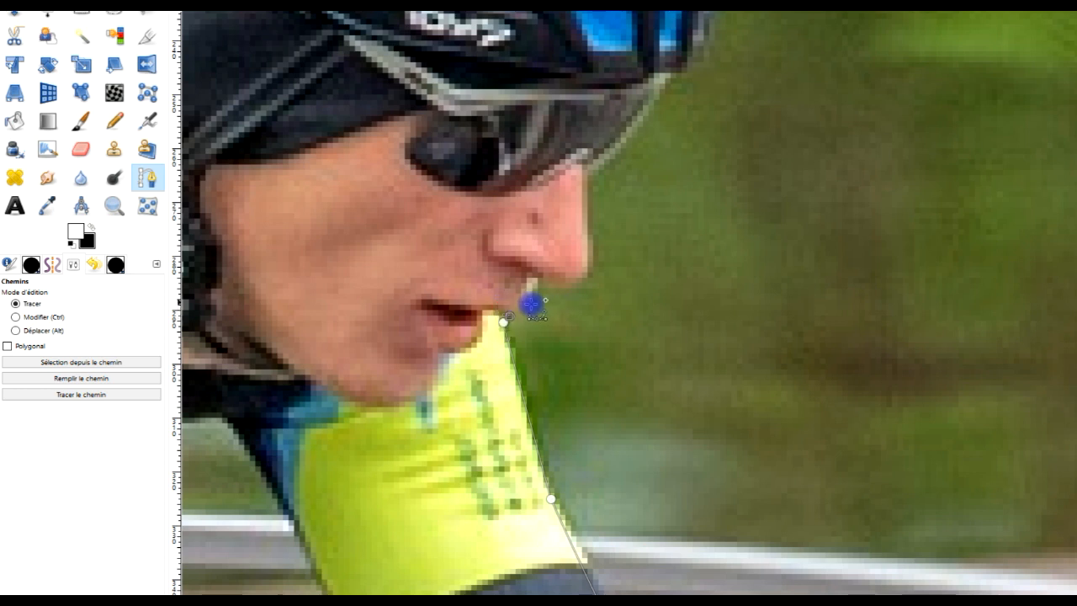
{"action": "left_click_drag", "start_coordinate": [530, 289], "coordinate": [579, 271]}
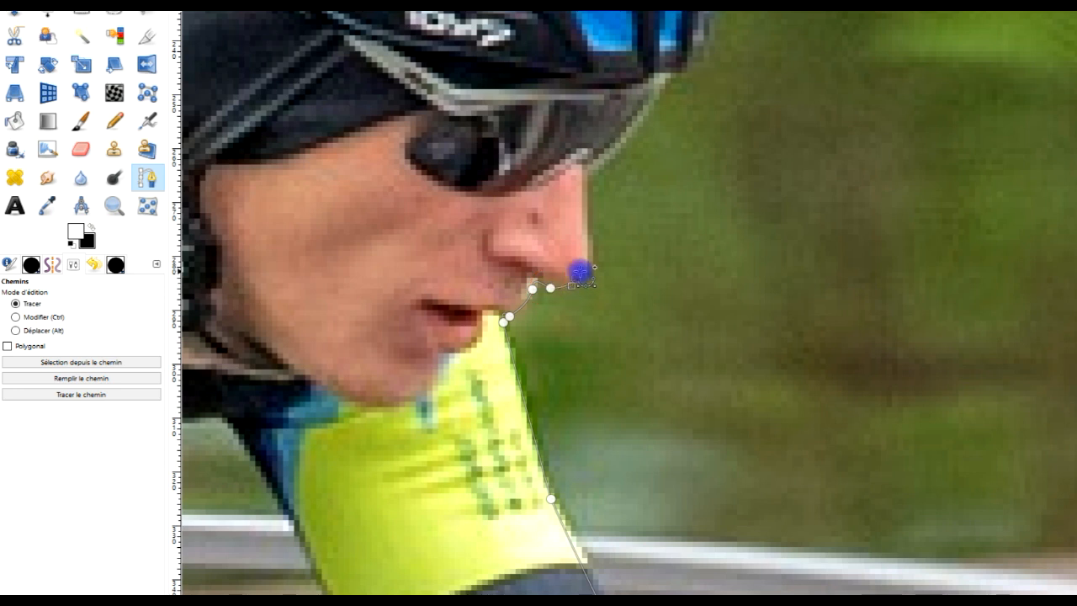
{"action": "scroll", "coordinate": [642, 249], "scroll_direction": "up", "scroll_amount": 4}
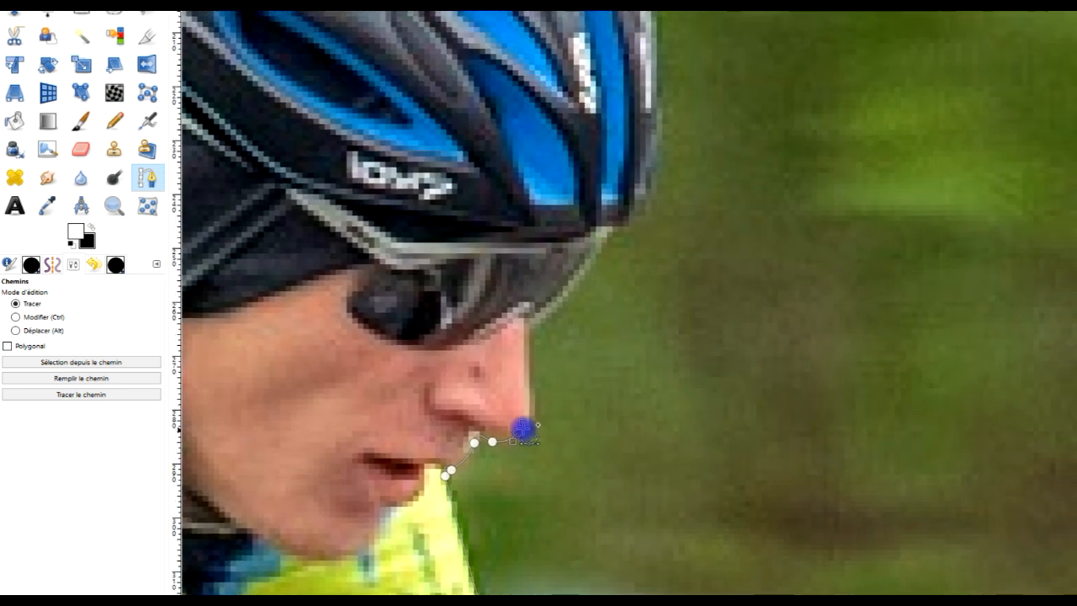
{"action": "left_click_drag", "start_coordinate": [523, 431], "coordinate": [532, 325]}
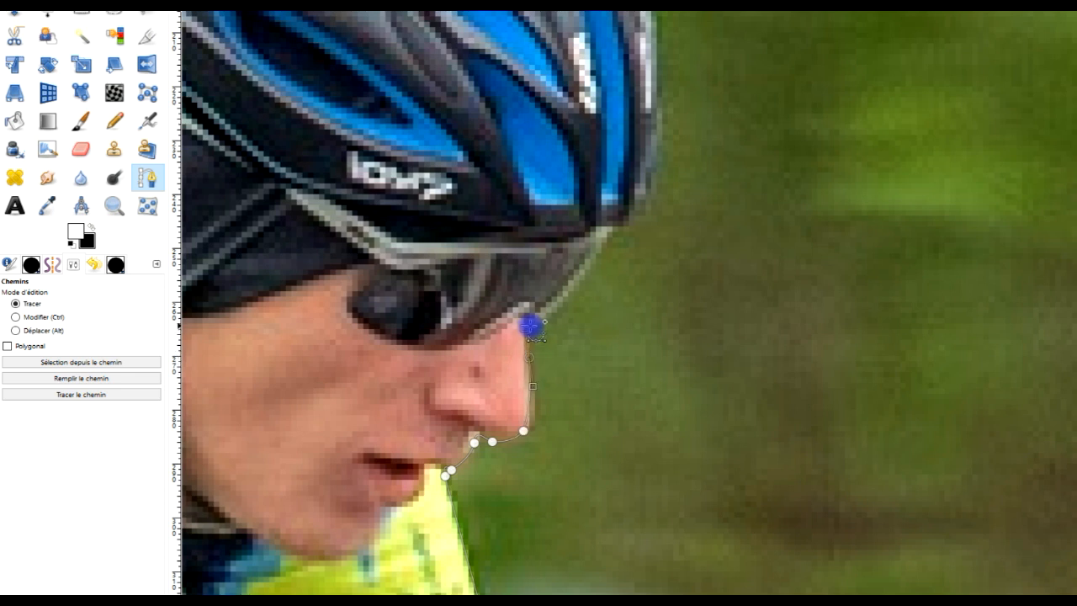
{"action": "left_click_drag", "start_coordinate": [568, 291], "coordinate": [585, 268]}
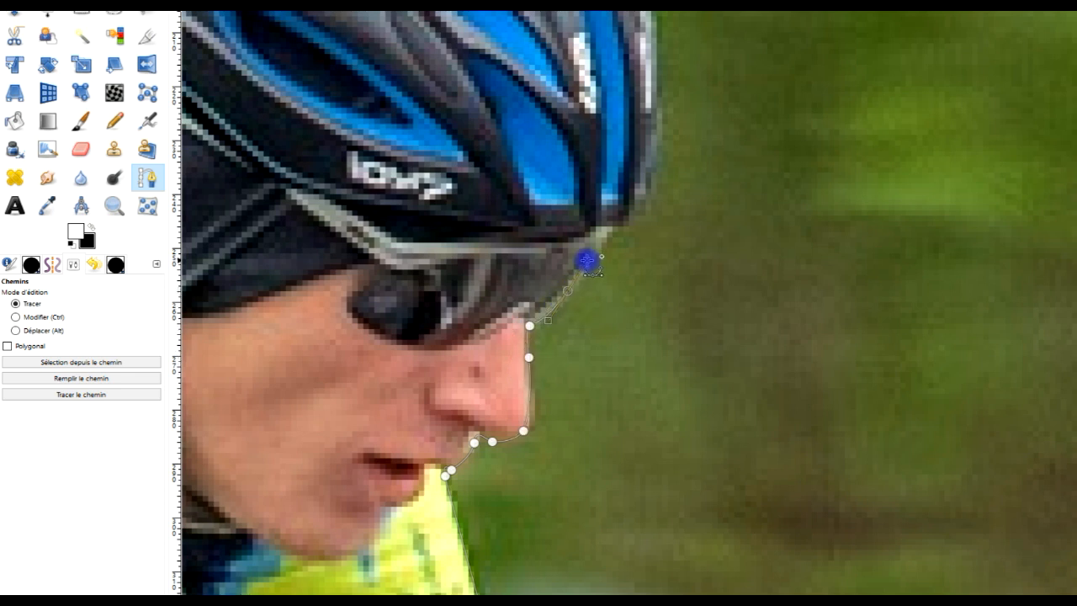
Extend the path from the glasses up the curved front edge of the helmet
{"action": "left_click_drag", "start_coordinate": [695, 243], "coordinate": [609, 487]}
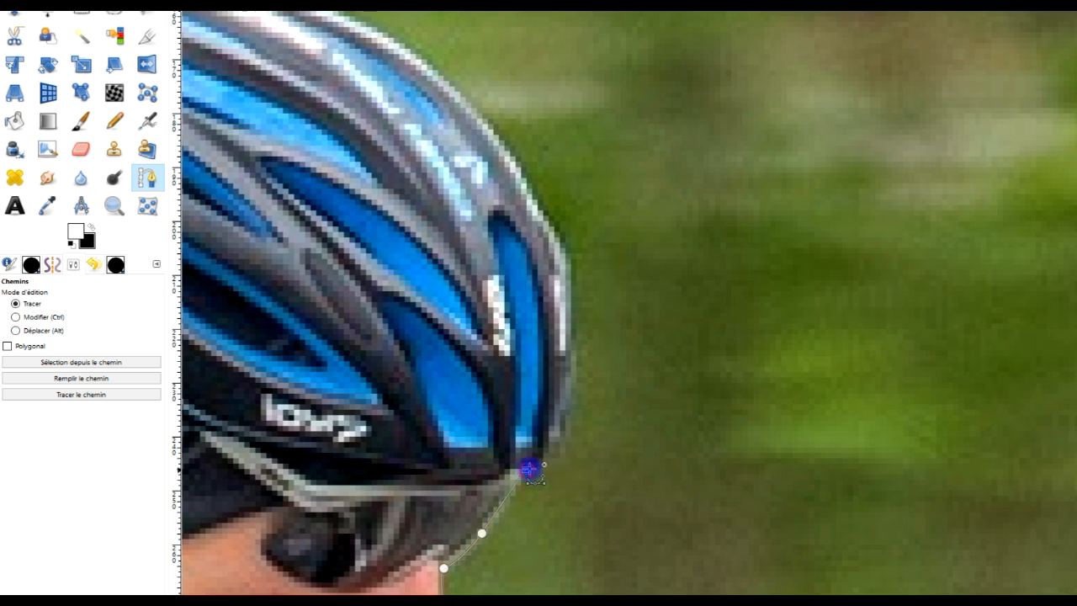
{"action": "left_click_drag", "start_coordinate": [551, 452], "coordinate": [564, 426]}
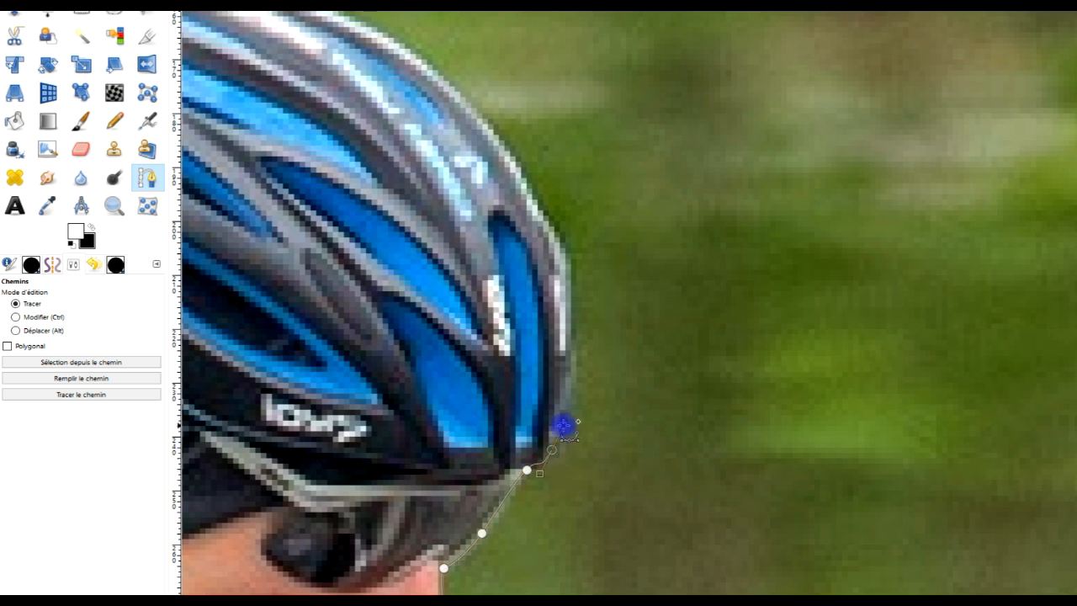
{"action": "left_click_drag", "start_coordinate": [572, 385], "coordinate": [574, 354]}
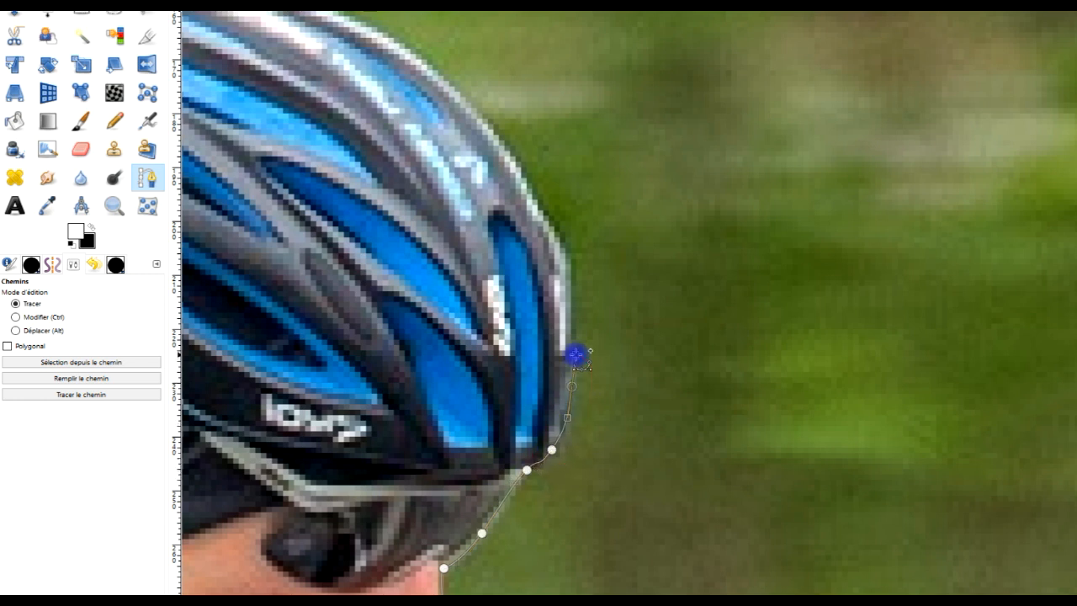
{"action": "scroll", "coordinate": [680, 331], "scroll_direction": "up", "scroll_amount": 1}
{"action": "scroll", "coordinate": [665, 420], "scroll_direction": "up", "scroll_amount": 5}
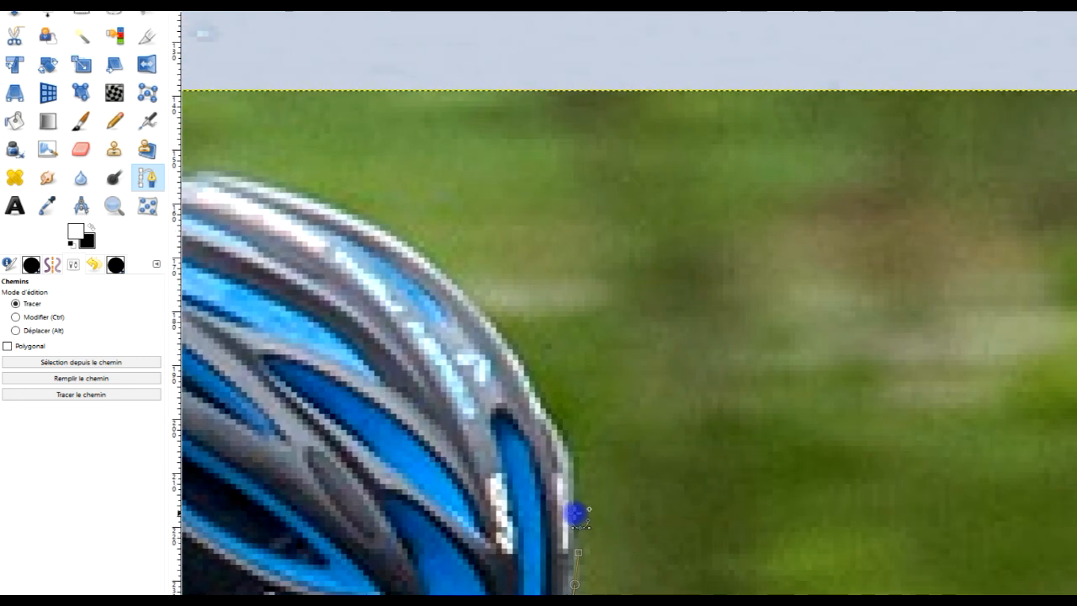
{"action": "left_click_drag", "start_coordinate": [576, 513], "coordinate": [574, 483]}
{"action": "left_click_drag", "start_coordinate": [553, 421], "coordinate": [534, 404]}
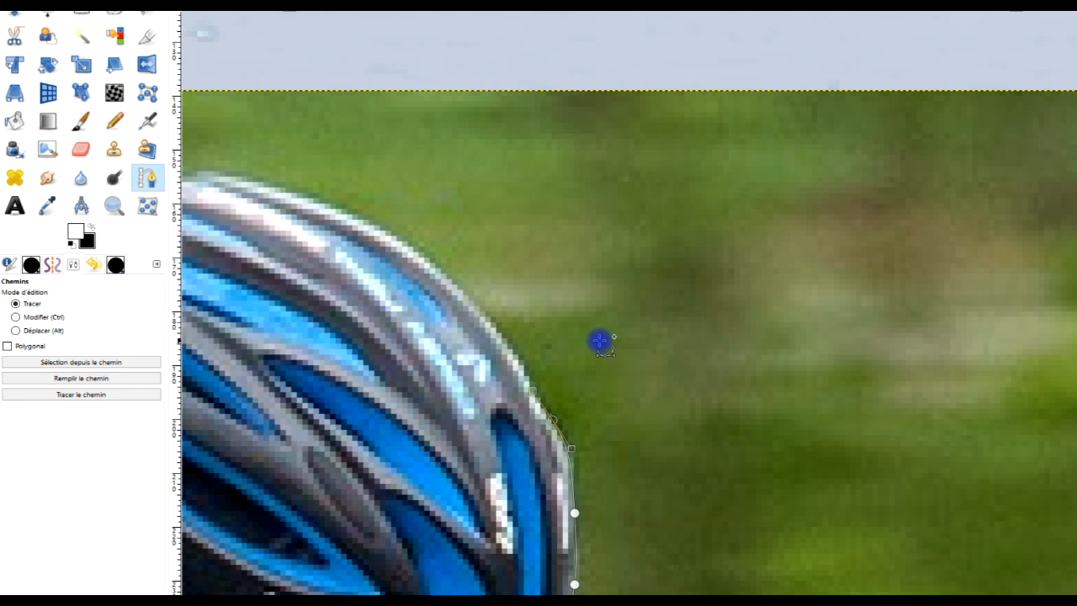
Trace the top curve of the helmet with curved anchor points towards its rear tip
{"action": "scroll", "coordinate": [598, 339], "scroll_direction": "up", "scroll_amount": 4}
{"action": "scroll", "coordinate": [874, 510], "scroll_direction": "left", "scroll_amount": 5}
{"action": "left_click_drag", "start_coordinate": [754, 469], "coordinate": [734, 440]}
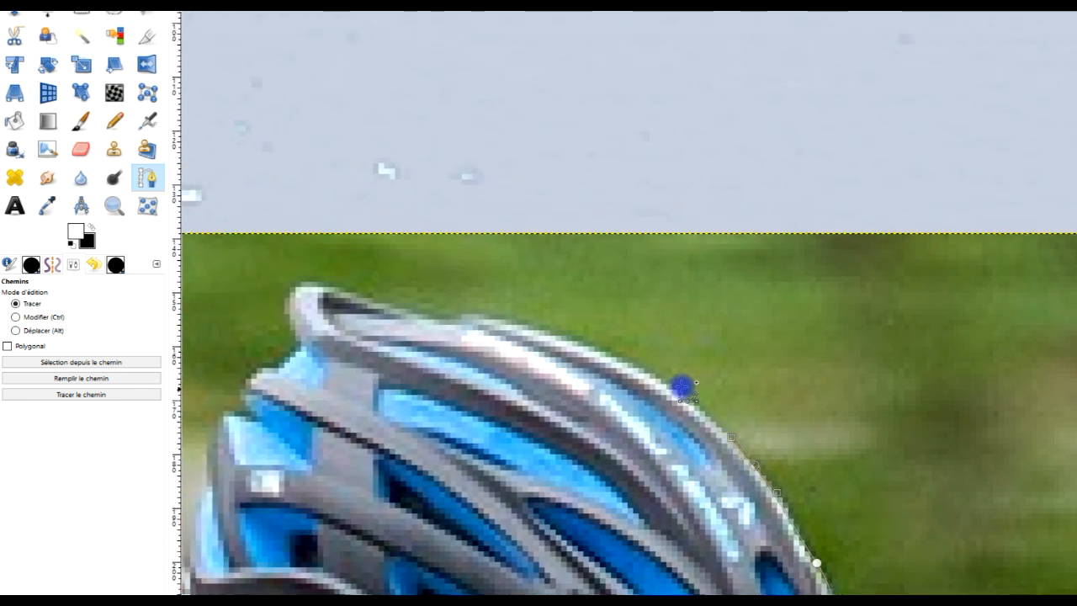
{"action": "left_click_drag", "start_coordinate": [616, 360], "coordinate": [548, 334]}
{"action": "left_click_drag", "start_coordinate": [481, 317], "coordinate": [410, 313]}
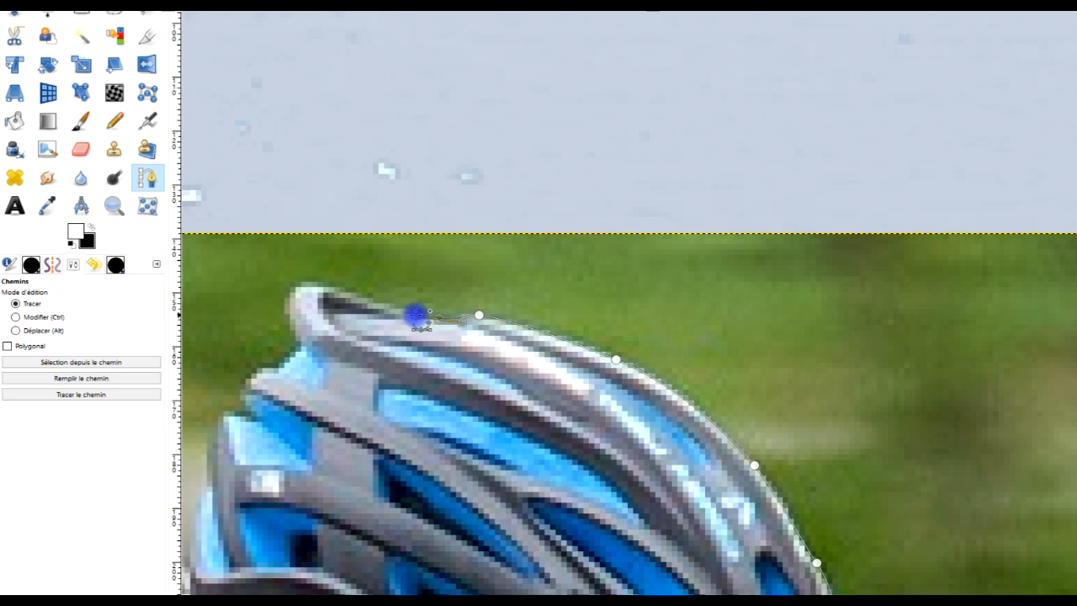
Outline the stepped rear edge of the helmet down to where it meets the rider's back
{"action": "left_click_drag", "start_coordinate": [332, 290], "coordinate": [214, 431]}
{"action": "left_click_drag", "start_coordinate": [260, 480], "coordinate": [488, 289]}
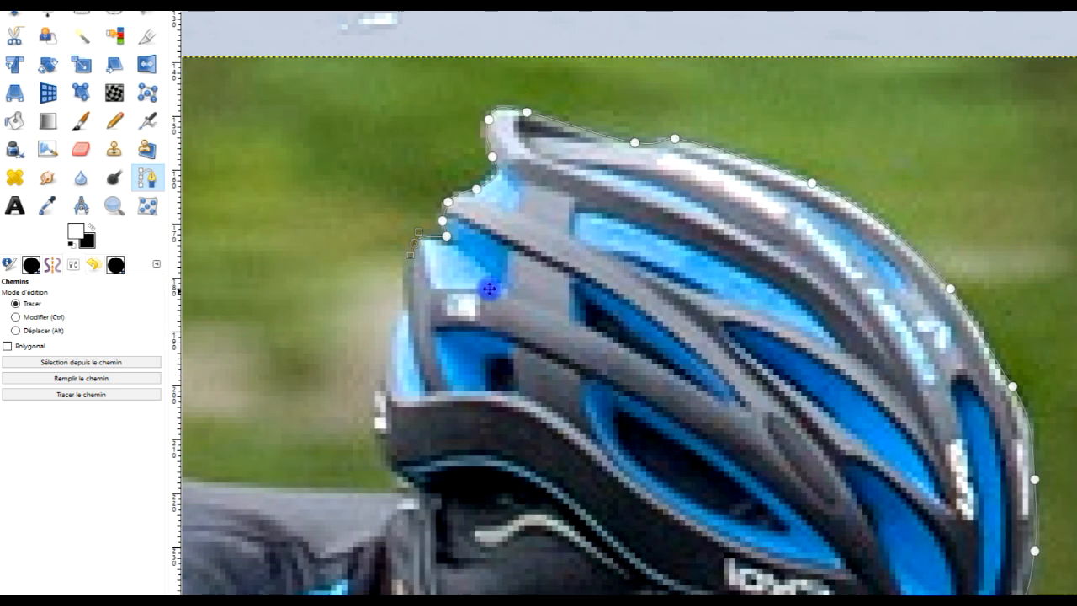
{"action": "left_click_drag", "start_coordinate": [454, 250], "coordinate": [447, 290]}
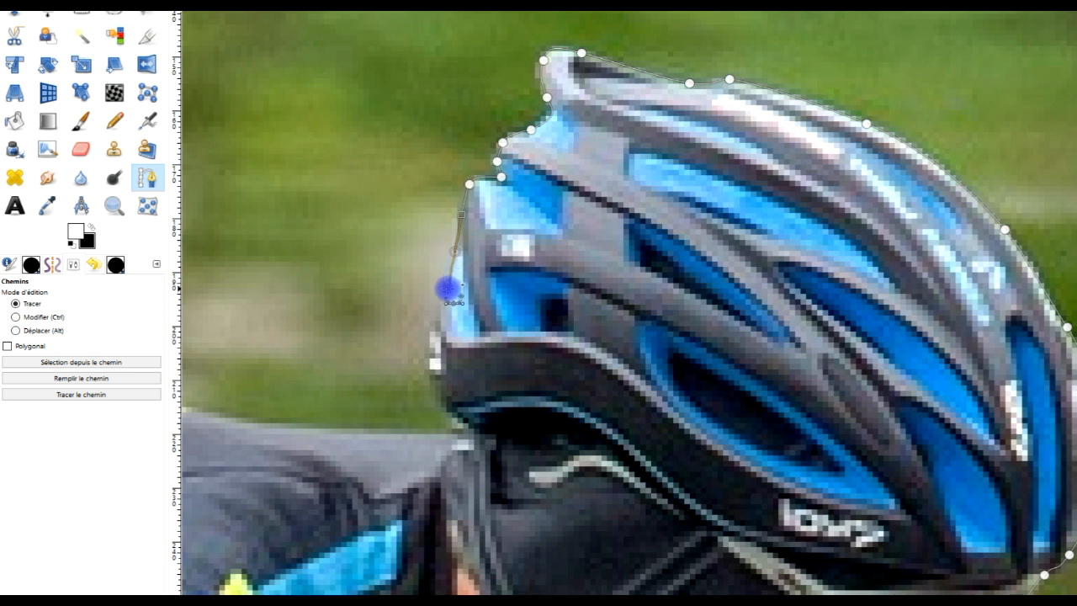
{"action": "left_click", "coordinate": [441, 328]}
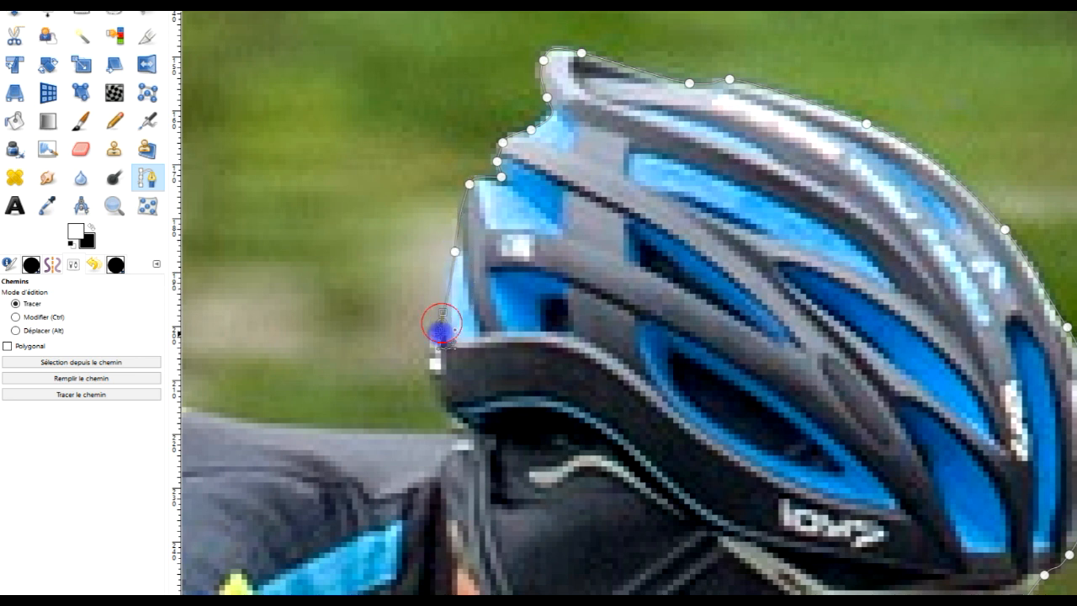
{"action": "left_click_drag", "start_coordinate": [434, 340], "coordinate": [416, 435]}
{"action": "left_click", "coordinate": [457, 423]}
Trace the rider's upper back from the neck to the white jersey panel, adjusting the curve handles to fit
{"action": "left_click_drag", "start_coordinate": [347, 465], "coordinate": [820, 440]}
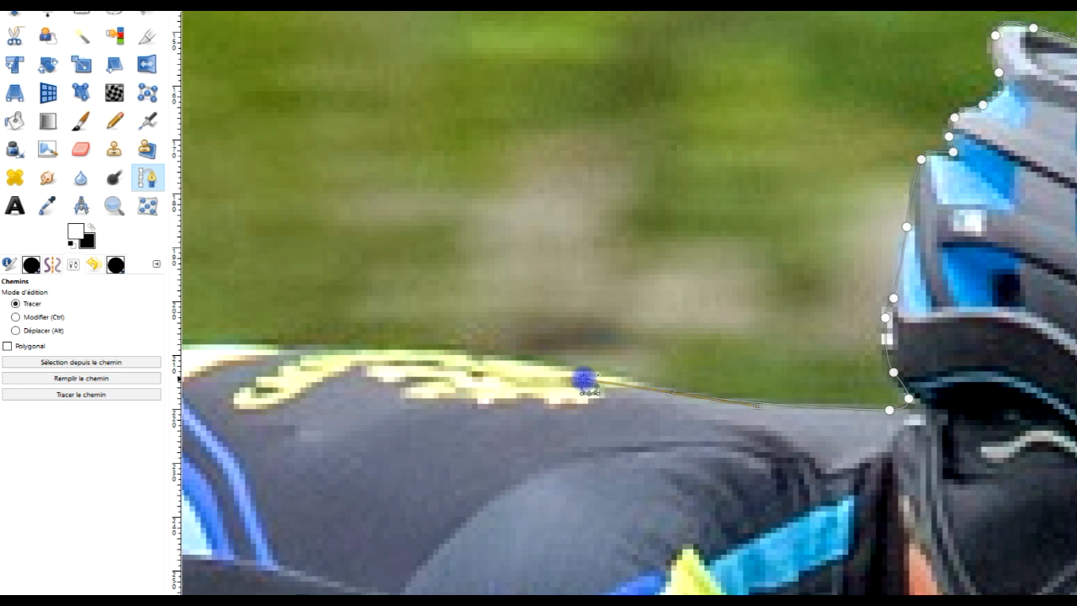
{"action": "left_click_drag", "start_coordinate": [490, 389], "coordinate": [791, 409]}
{"action": "left_click_drag", "start_coordinate": [548, 319], "coordinate": [317, 336]}
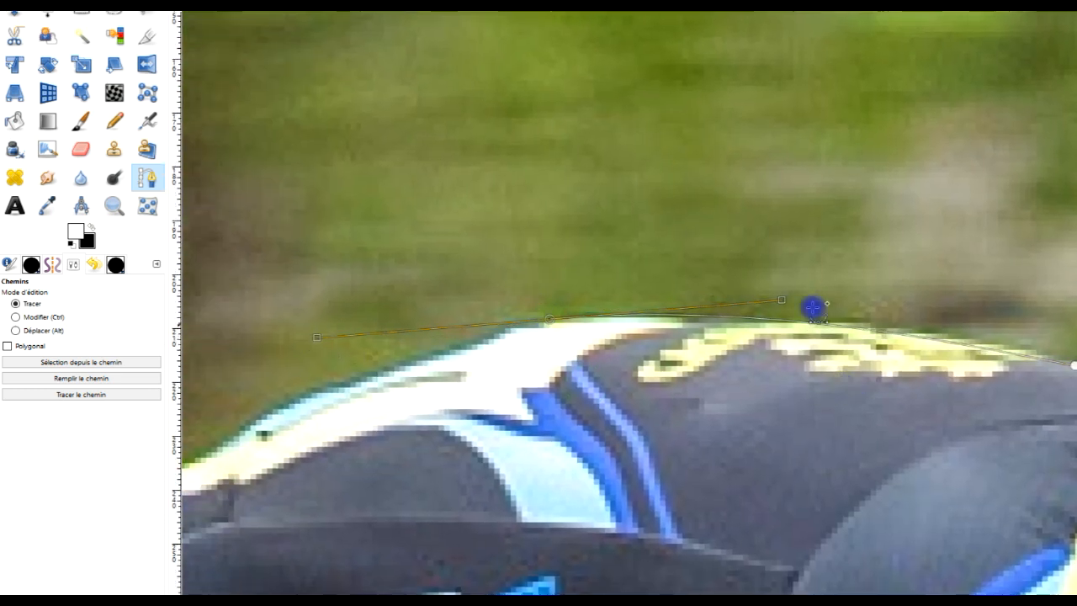
{"action": "left_click_drag", "start_coordinate": [783, 299], "coordinate": [900, 307]}
{"action": "left_click_drag", "start_coordinate": [319, 336], "coordinate": [521, 323]}
Continue the path down the lower back along the white and yellow edge of the jersey
{"action": "scroll", "coordinate": [526, 333], "scroll_direction": "up", "scroll_amount": 2}
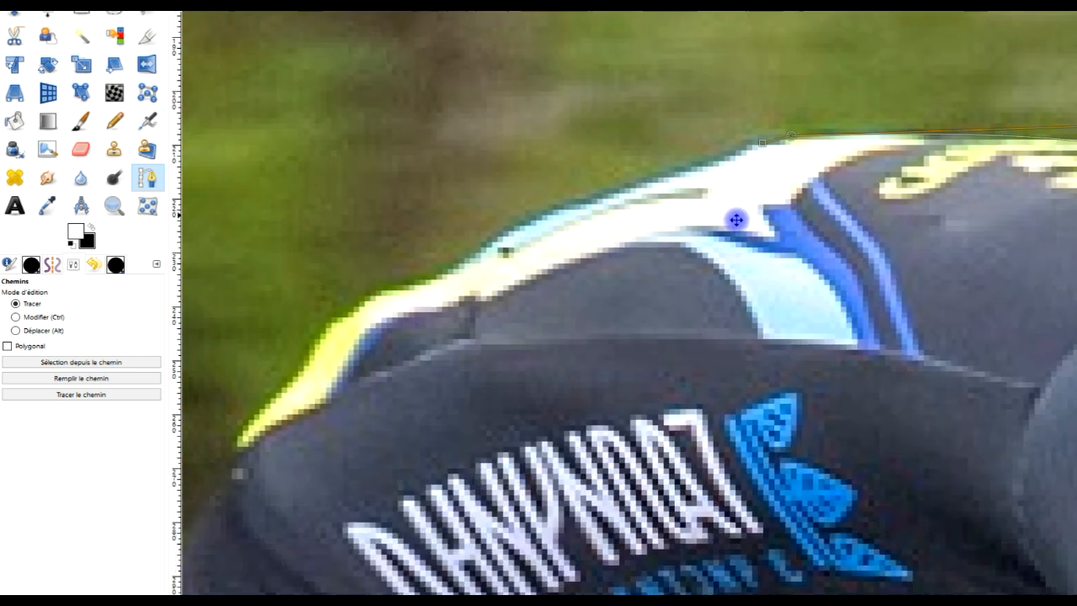
{"action": "mouse_move", "coordinate": [516, 225]}
{"action": "left_mouse_down"}
{"action": "mouse_move", "coordinate": [457, 265]}
{"action": "mouse_move", "coordinate": [451, 243]}
{"action": "mouse_move", "coordinate": [491, 250]}
{"action": "mouse_move", "coordinate": [498, 234]}
{"action": "left_mouse_up"}
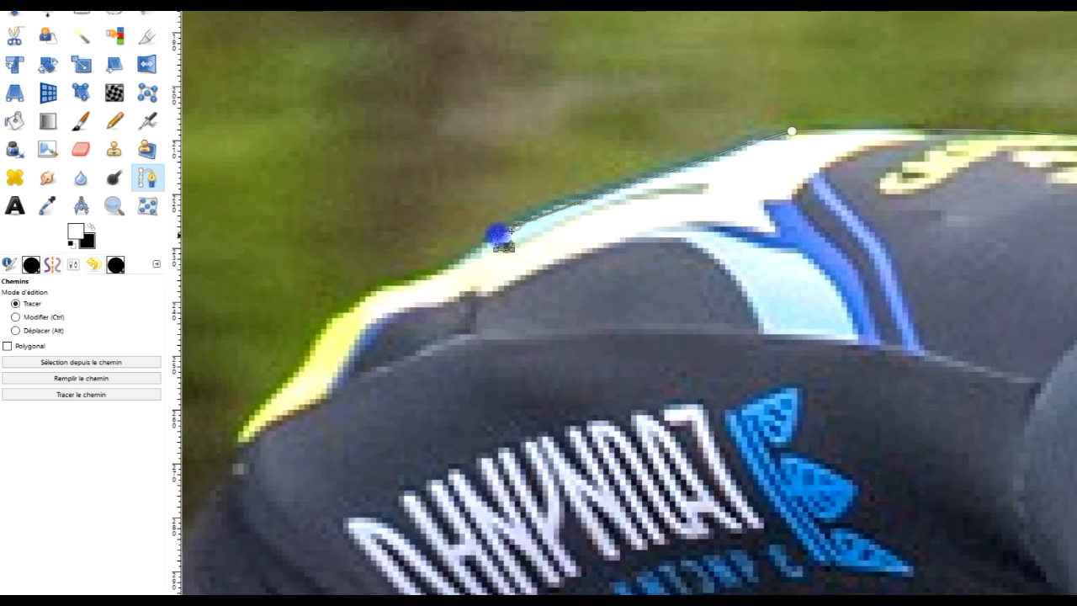
{"action": "mouse_move", "coordinate": [390, 286]}
{"action": "left_mouse_down"}
{"action": "mouse_move", "coordinate": [320, 292]}
{"action": "mouse_move", "coordinate": [376, 296]}
{"action": "left_mouse_up"}
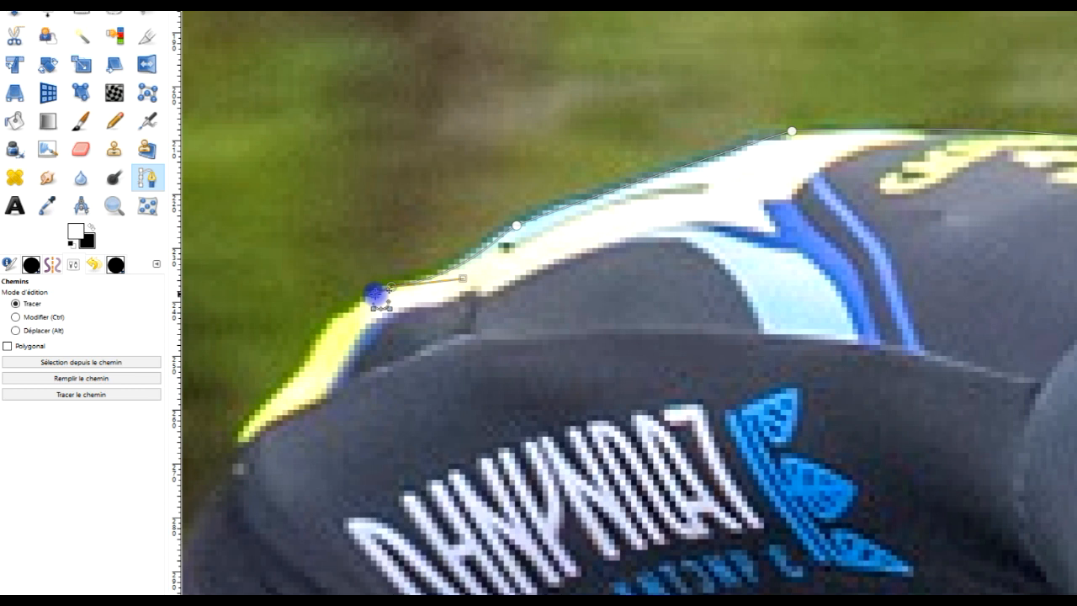
{"action": "left_click", "coordinate": [324, 332]}
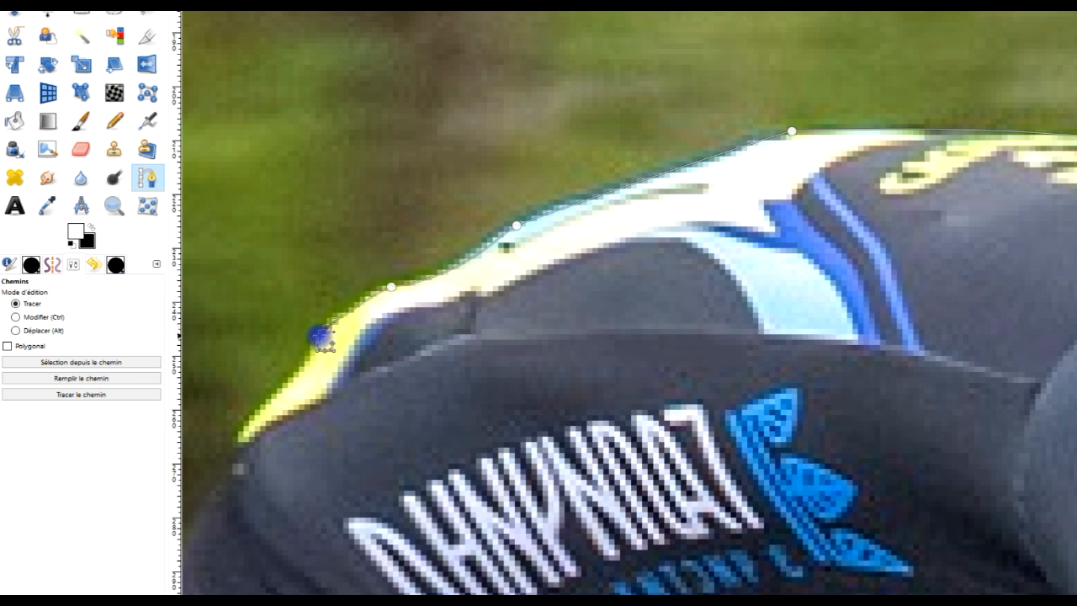
Trace the end of the yellow jersey stripe and continue down the dark jersey edge at the waist
{"action": "scroll", "coordinate": [323, 336], "scroll_direction": "down", "scroll_amount": 5}
{"action": "scroll", "coordinate": [322, 336], "scroll_direction": "left", "scroll_amount": 5}
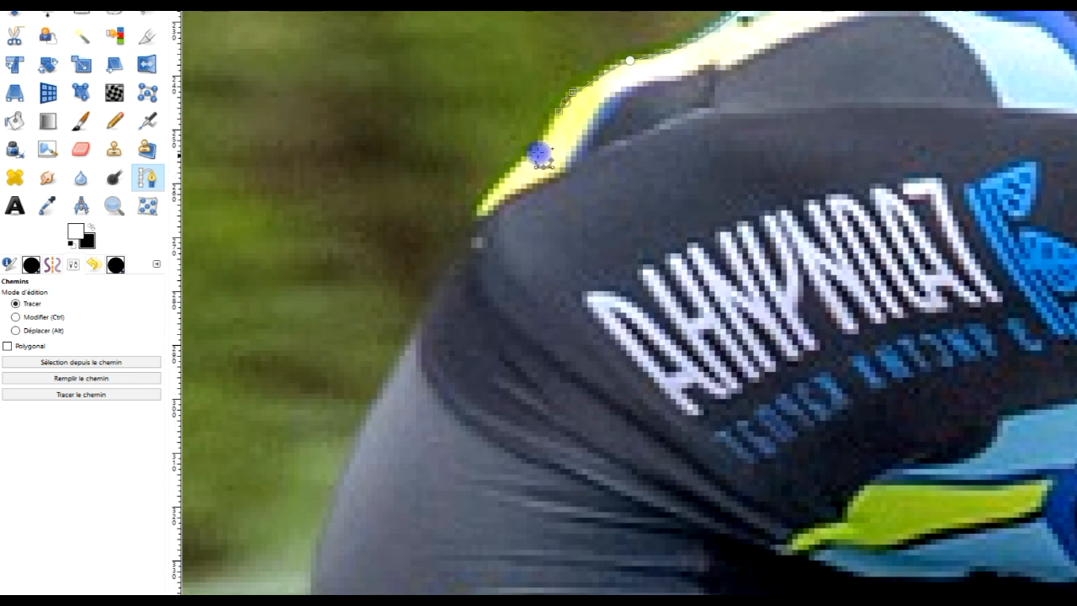
{"action": "left_click", "coordinate": [526, 164]}
{"action": "left_click", "coordinate": [490, 199]}
{"action": "left_click", "coordinate": [475, 229]}
{"action": "left_click", "coordinate": [453, 263]}
Extend the path with curved anchors around the rider's hip and the back of the shorts towards the saddle
{"action": "left_click_drag", "start_coordinate": [502, 338], "coordinate": [665, 113]}
{"action": "left_click_drag", "start_coordinate": [589, 85], "coordinate": [579, 117]}
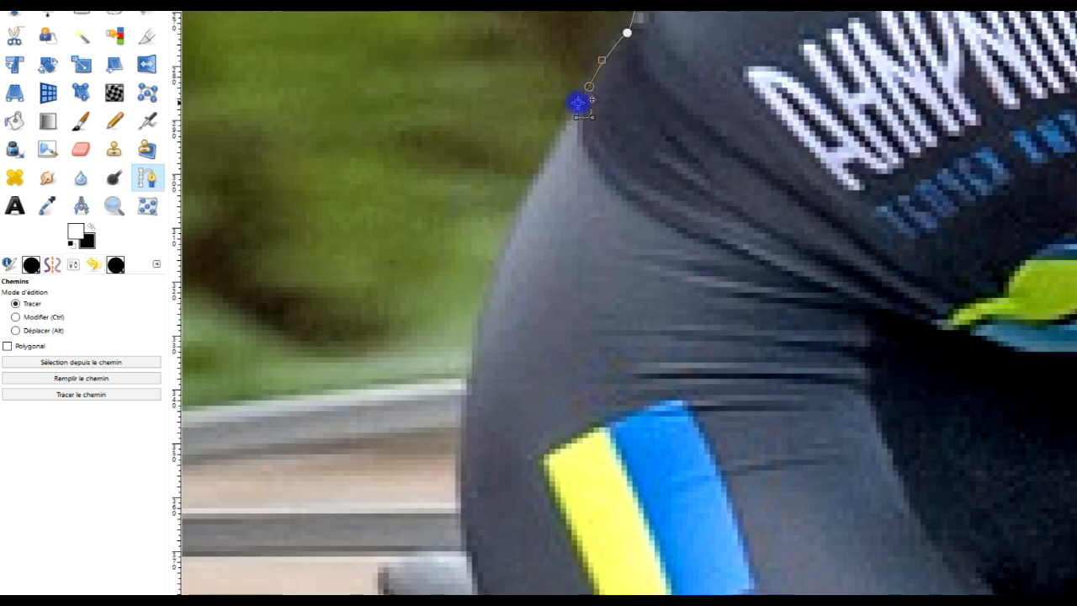
{"action": "left_click_drag", "start_coordinate": [492, 280], "coordinate": [474, 337]}
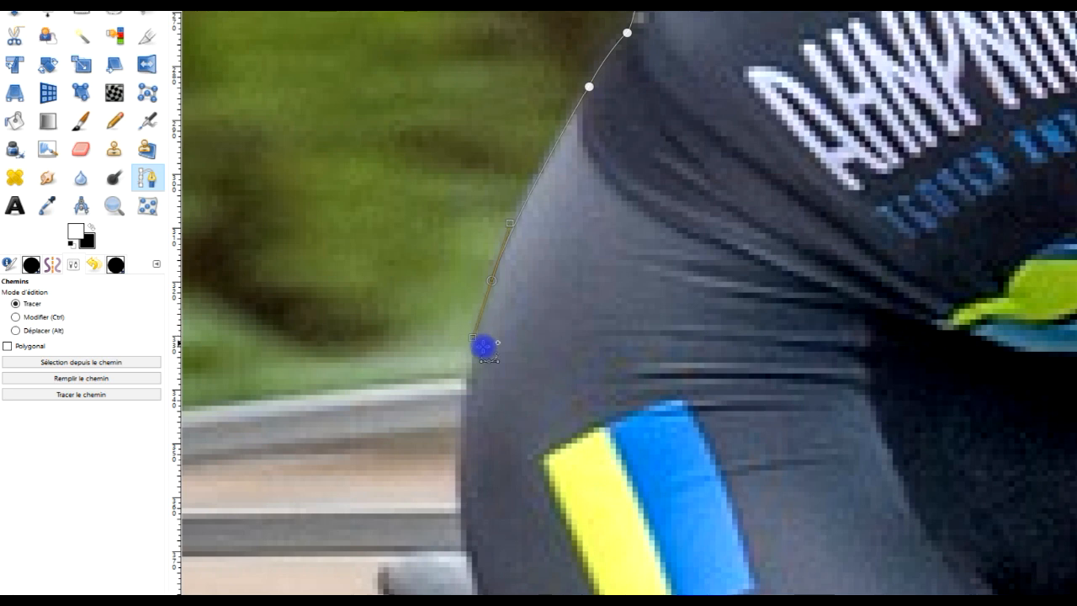
{"action": "scroll", "coordinate": [482, 358], "scroll_direction": "down", "scroll_amount": 3, "text": "ctrl"}
{"action": "scroll", "coordinate": [724, 185], "scroll_direction": "up", "scroll_amount": 1, "text": "ctrl"}
{"action": "scroll", "coordinate": [657, 211], "scroll_direction": "up", "scroll_amount": 2, "text": "ctrl"}
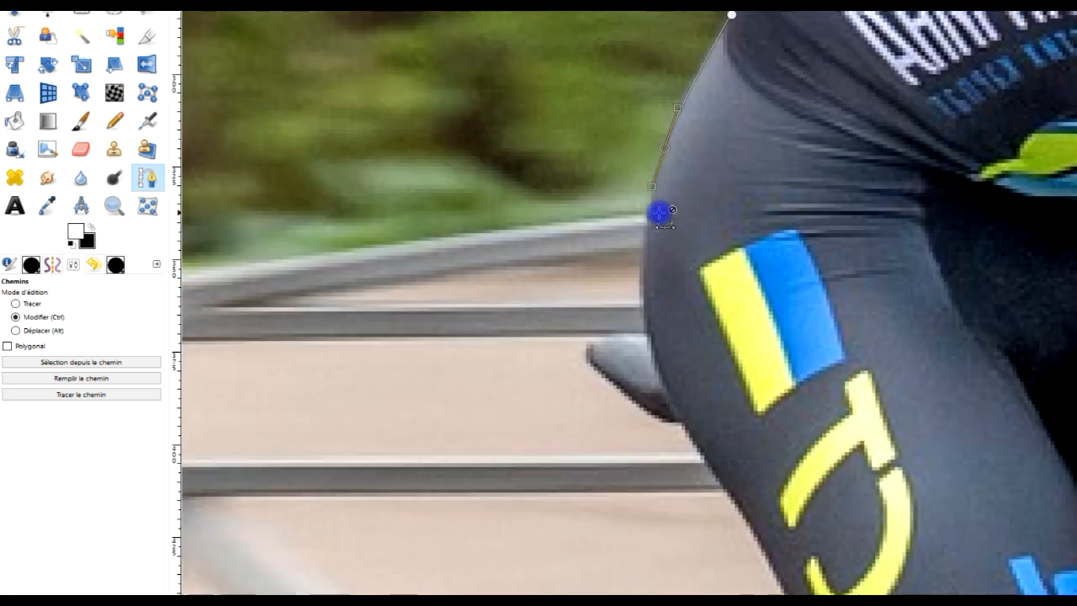
{"action": "scroll", "coordinate": [659, 213], "scroll_direction": "up", "scroll_amount": 2, "text": "ctrl"}
{"action": "left_click_drag", "start_coordinate": [625, 306], "coordinate": [620, 387]}
Outline the protruding saddle from the back of the shorts around its tip and along its underside to the thigh
{"action": "scroll", "coordinate": [807, 406], "scroll_direction": "down", "scroll_amount": 3}
{"action": "left_click", "coordinate": [589, 195]}
{"action": "left_click_drag", "start_coordinate": [587, 198], "coordinate": [544, 207]}
{"action": "left_click_drag", "start_coordinate": [476, 211], "coordinate": [535, 300]}
{"action": "left_click", "coordinate": [600, 352]}
{"action": "left_click", "coordinate": [639, 371]}
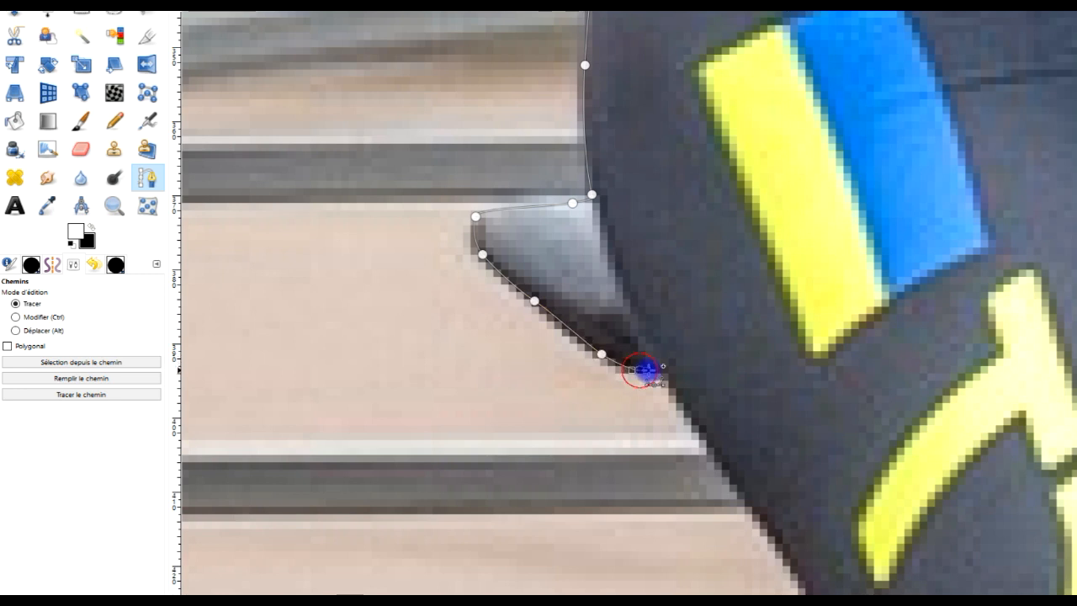
Continue the path from the saddle down the back edge of the black shorts' thigh to the blue seat tube
{"action": "scroll", "coordinate": [794, 418], "scroll_direction": "down", "scroll_amount": 5}
{"action": "scroll", "coordinate": [715, 202], "scroll_direction": "right", "scroll_amount": 2}
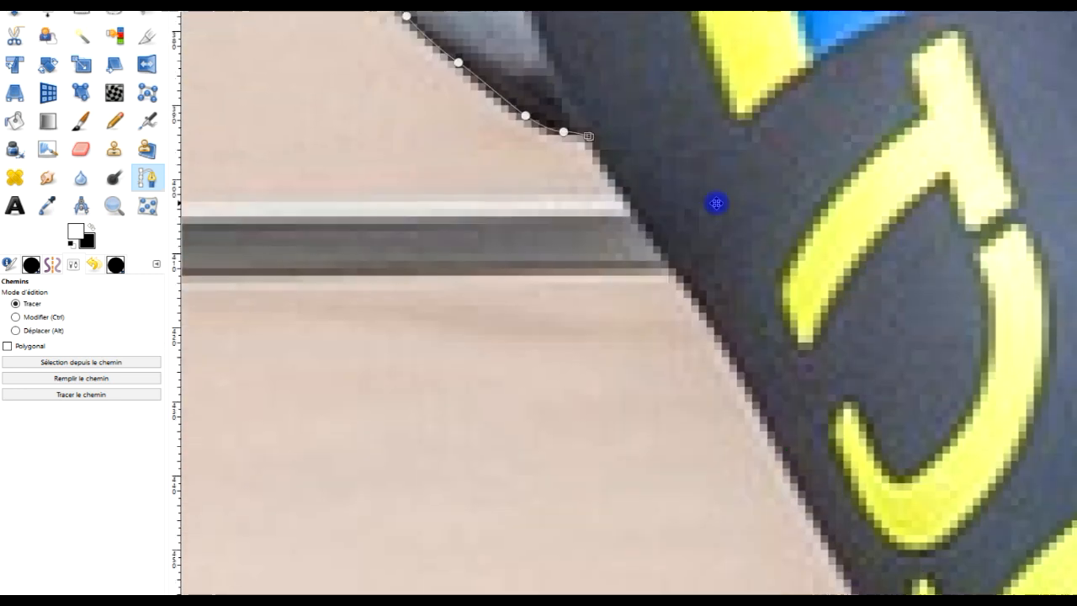
{"action": "left_click", "coordinate": [675, 271]}
{"action": "left_click_drag", "start_coordinate": [675, 271], "coordinate": [718, 329]}
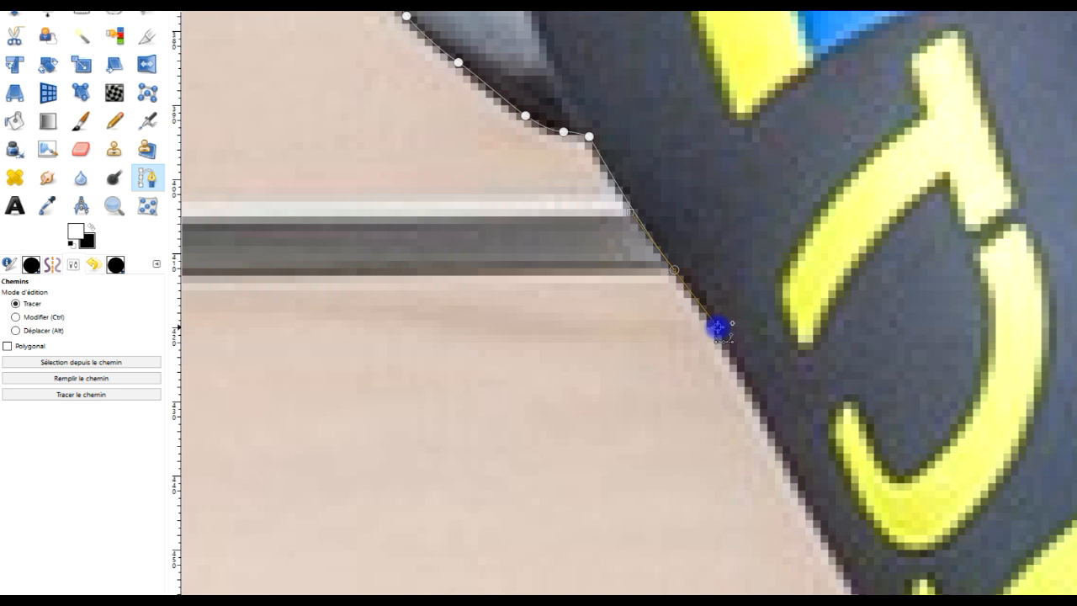
{"action": "scroll", "coordinate": [873, 358], "scroll_direction": "down", "scroll_amount": 5}
{"action": "scroll", "coordinate": [873, 358], "scroll_direction": "right", "scroll_amount": 2}
{"action": "left_click_drag", "start_coordinate": [690, 227], "coordinate": [720, 278]}
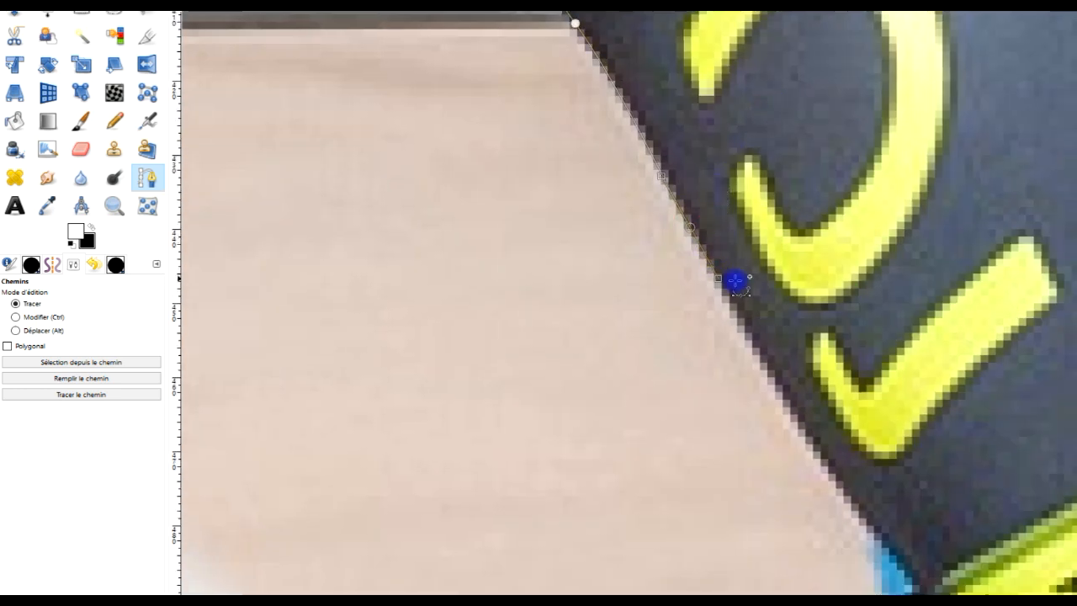
{"action": "scroll", "coordinate": [843, 298], "scroll_direction": "down", "scroll_amount": 3}
{"action": "scroll", "coordinate": [844, 298], "scroll_direction": "right", "scroll_amount": 2}
{"action": "left_click_drag", "start_coordinate": [708, 339], "coordinate": [738, 381]}
Follow the path around the shorts' lower corner and down the back of the blue seat tube to the rear brake cable
{"action": "scroll", "coordinate": [790, 174], "scroll_direction": "down", "scroll_amount": 3}
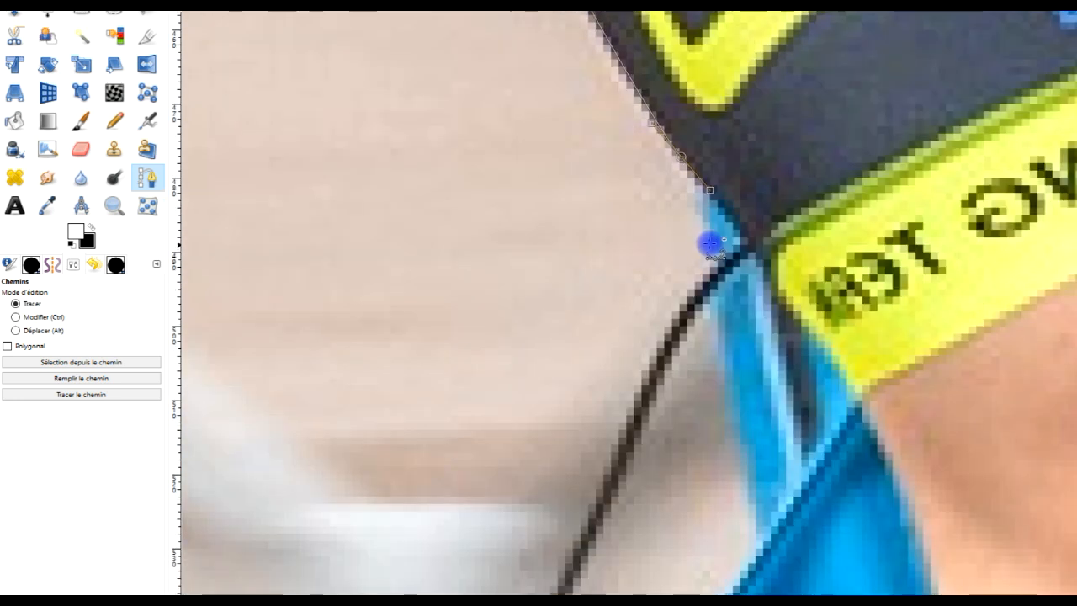
{"action": "left_click", "coordinate": [702, 206]}
{"action": "left_click_drag", "start_coordinate": [702, 207], "coordinate": [705, 251]}
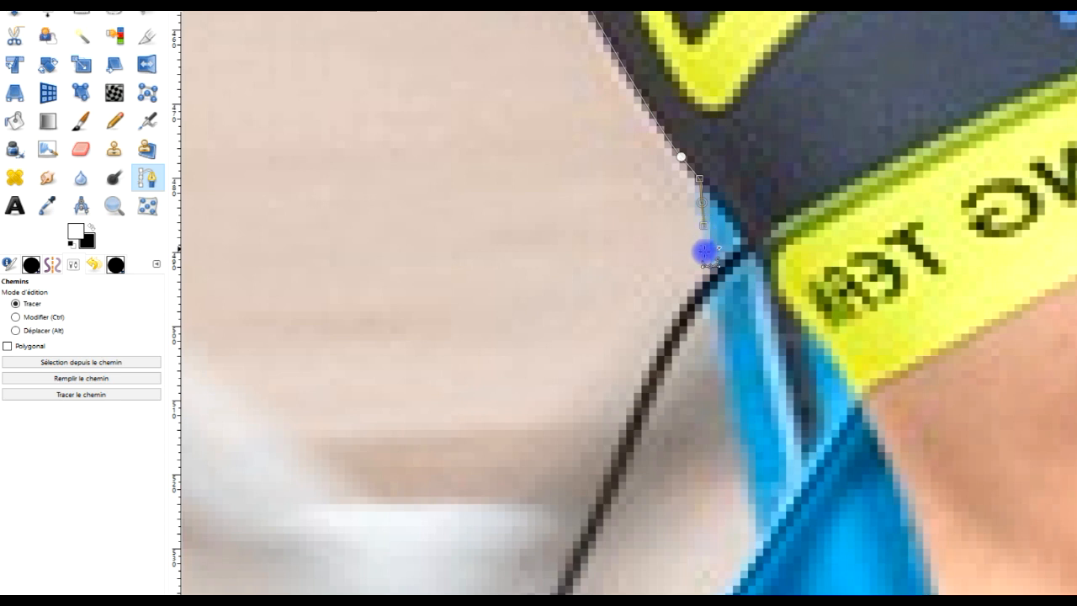
{"action": "left_click", "coordinate": [707, 265]}
Extend the path with curved anchors along the outer side of the rear brake cable towards the brake caliper
{"action": "scroll", "coordinate": [785, 255], "scroll_direction": "down", "scroll_amount": 5}
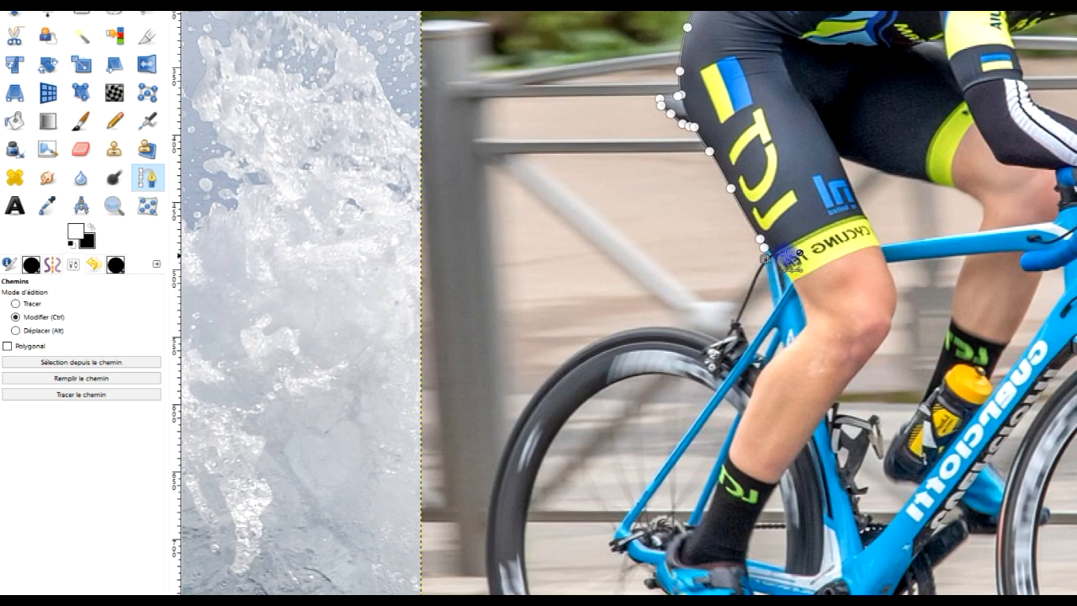
{"action": "scroll", "coordinate": [789, 259], "scroll_direction": "up", "scroll_amount": 4}
{"action": "scroll", "coordinate": [712, 255], "scroll_direction": "up", "scroll_amount": 2}
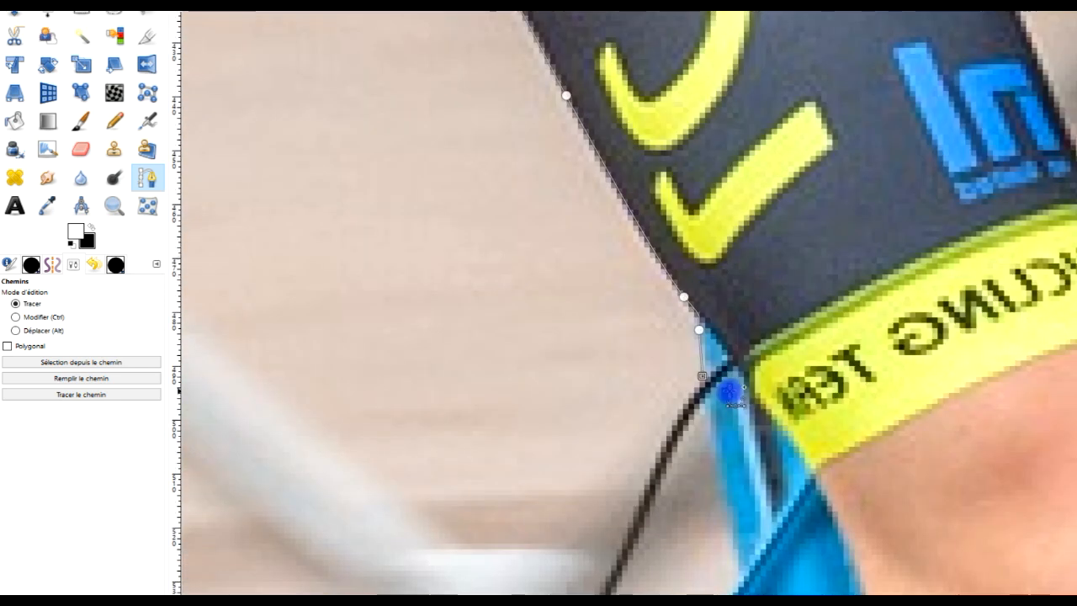
{"action": "scroll", "coordinate": [716, 385], "scroll_direction": "down", "scroll_amount": 3}
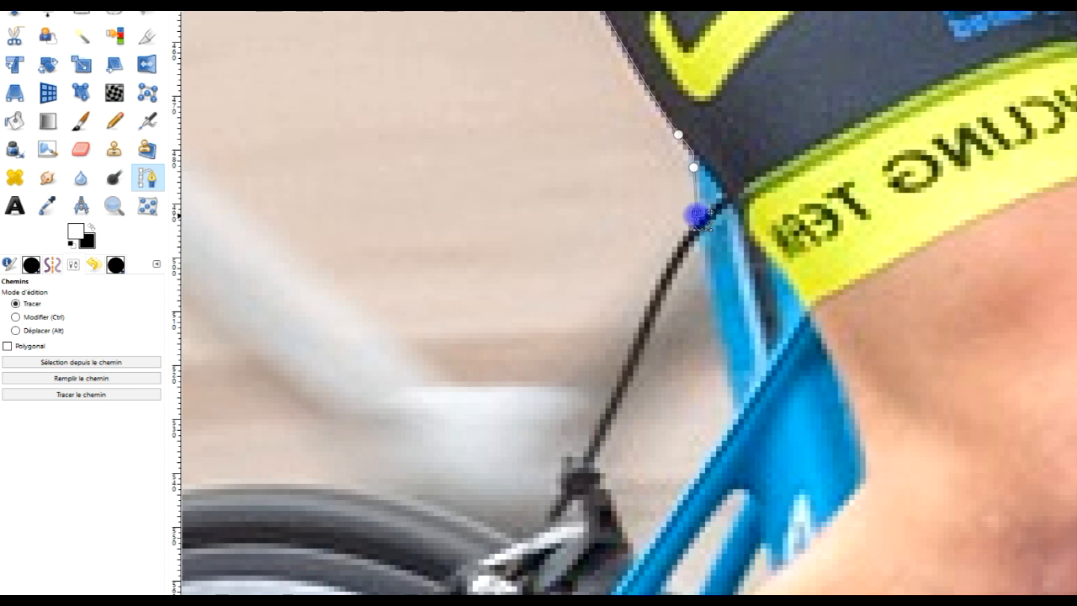
{"action": "left_click_drag", "start_coordinate": [703, 216], "coordinate": [655, 287]}
{"action": "left_click_drag", "start_coordinate": [625, 370], "coordinate": [615, 389]}
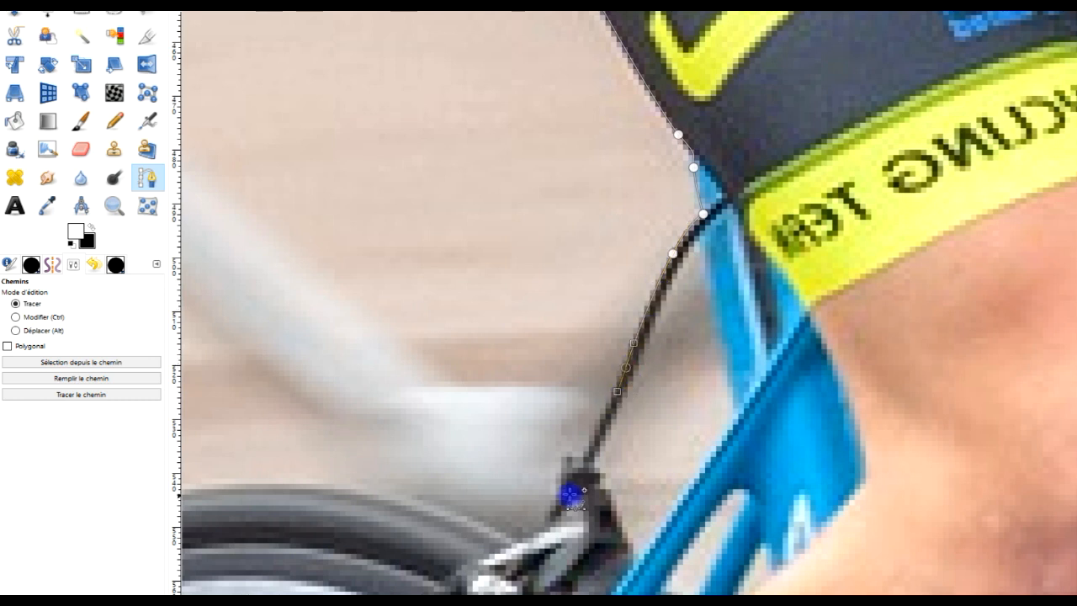
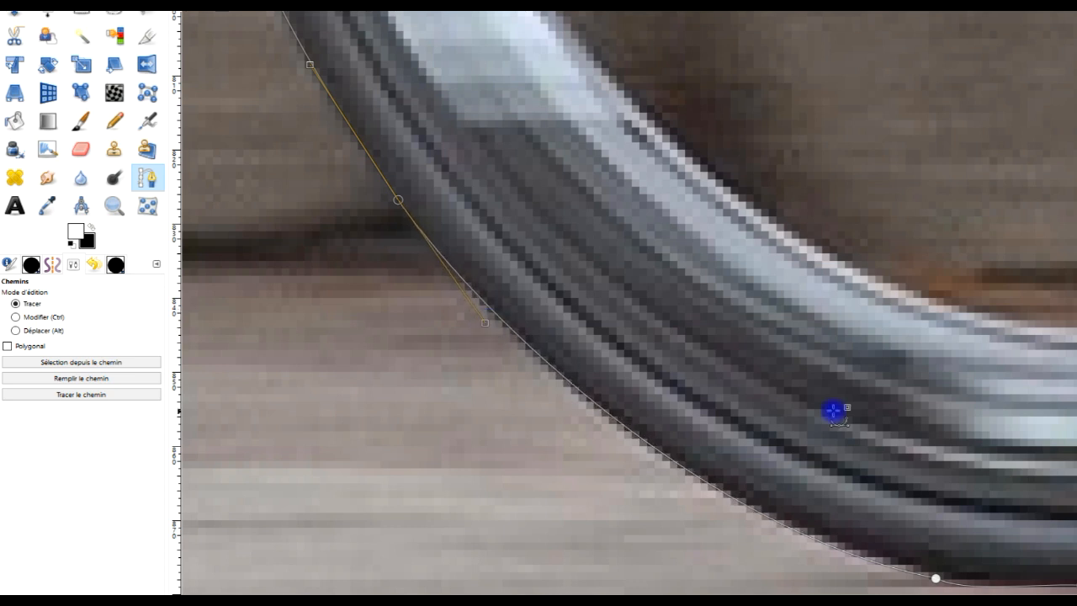
Place a curved anchor at the lowest point of the front tyre and adjust the preceding anchor to fit the rubber edge
{"action": "left_click_drag", "start_coordinate": [882, 409], "coordinate": [409, 180]}
{"action": "left_click_drag", "start_coordinate": [608, 355], "coordinate": [635, 355]}
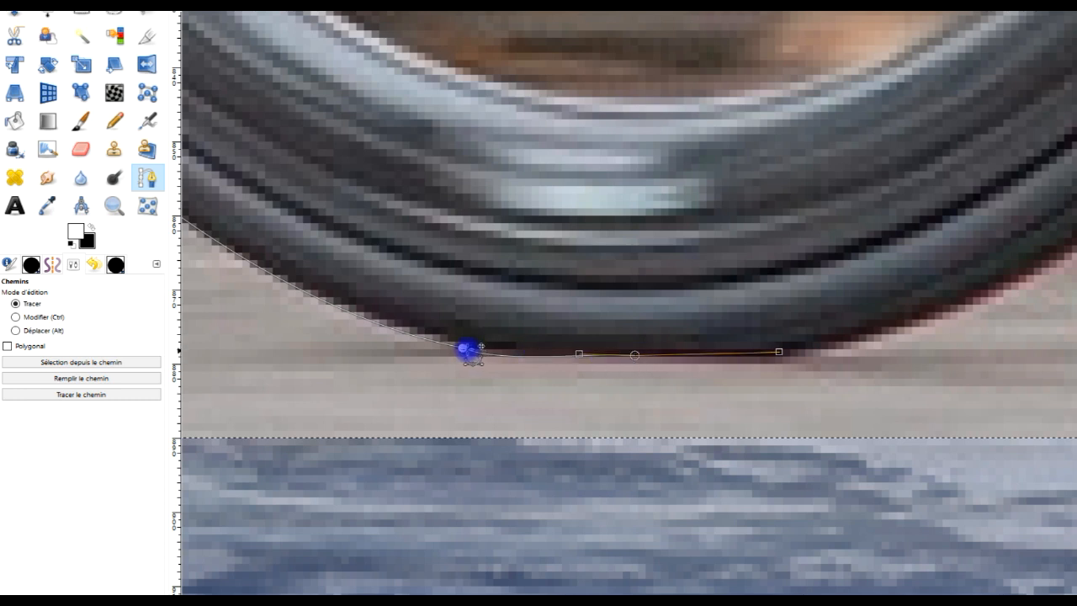
{"action": "mouse_move", "coordinate": [461, 348]}
{"action": "left_mouse_down"}
{"action": "mouse_move", "coordinate": [501, 360]}
{"action": "mouse_move", "coordinate": [471, 348]}
{"action": "left_mouse_up"}
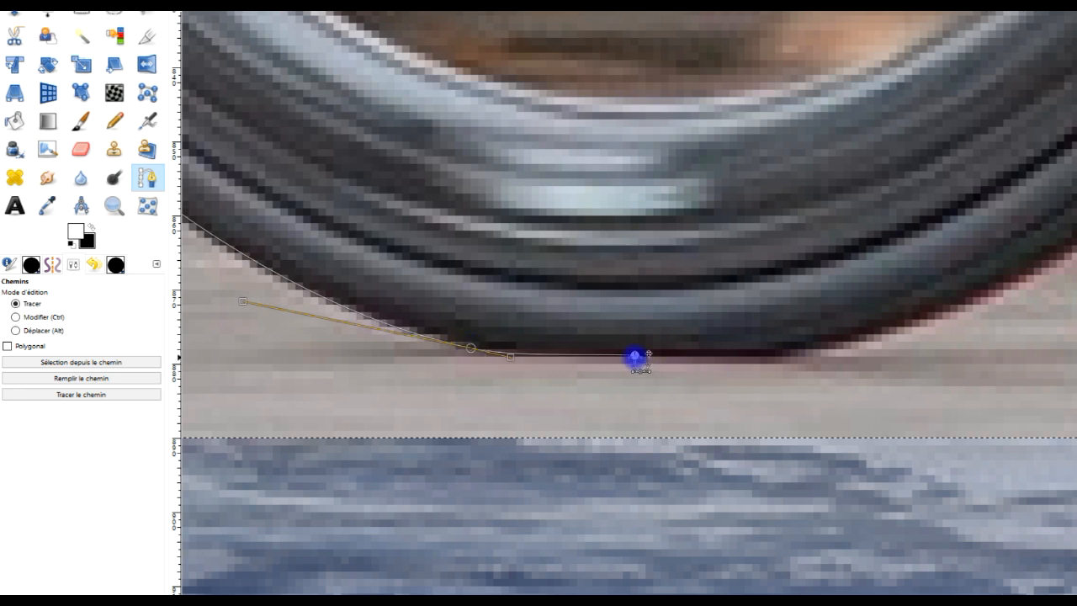
Extend the path up the leading side of the front tyre with curved anchors at the lower flank and at hub height
{"action": "left_click_drag", "start_coordinate": [892, 346], "coordinate": [604, 397]}
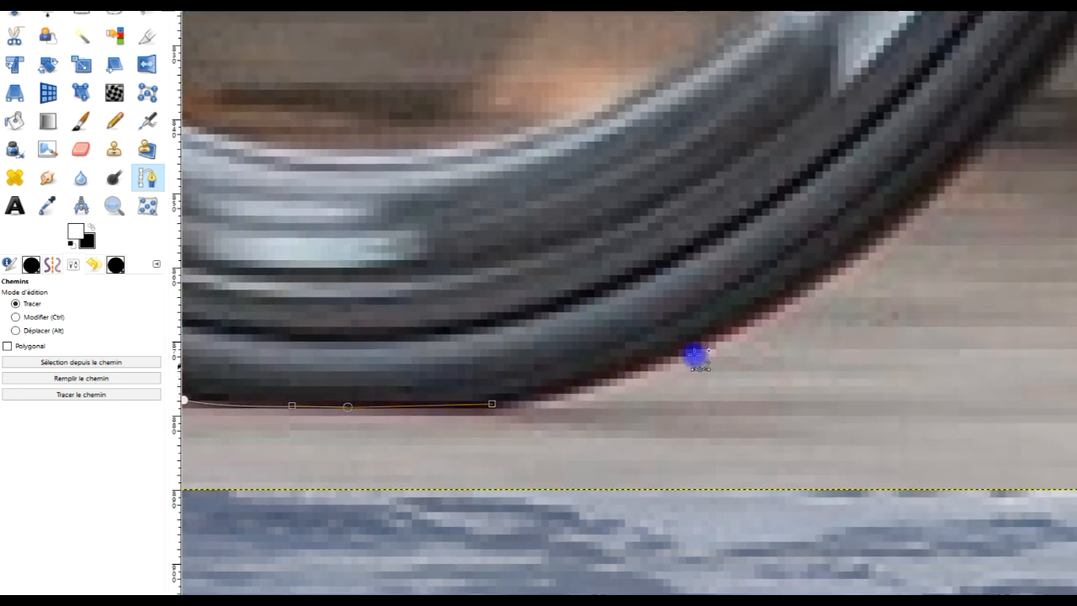
{"action": "scroll", "coordinate": [695, 356], "scroll_direction": "right", "scroll_amount": 3}
{"action": "scroll", "coordinate": [740, 355], "scroll_direction": "up", "scroll_amount": 2}
{"action": "left_click_drag", "start_coordinate": [871, 196], "coordinate": [939, 88]}
{"action": "left_click_drag", "start_coordinate": [803, 302], "coordinate": [541, 512]}
{"action": "scroll", "coordinate": [589, 459], "scroll_direction": "down", "scroll_amount": 3}
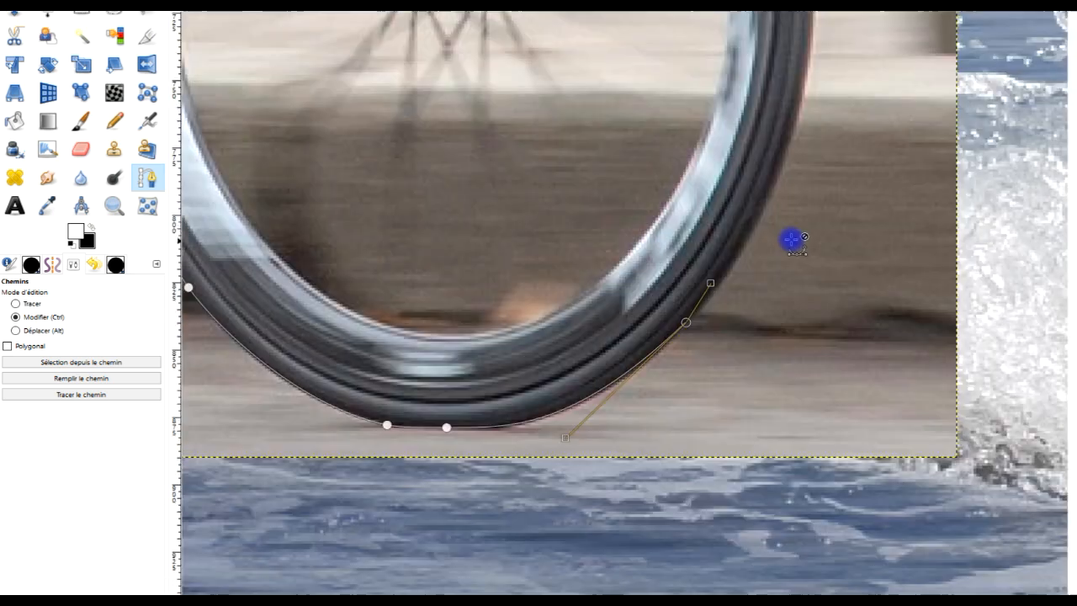
{"action": "scroll", "coordinate": [790, 240], "scroll_direction": "down", "scroll_amount": 1}
{"action": "left_click_drag", "start_coordinate": [677, 207], "coordinate": [685, 391]}
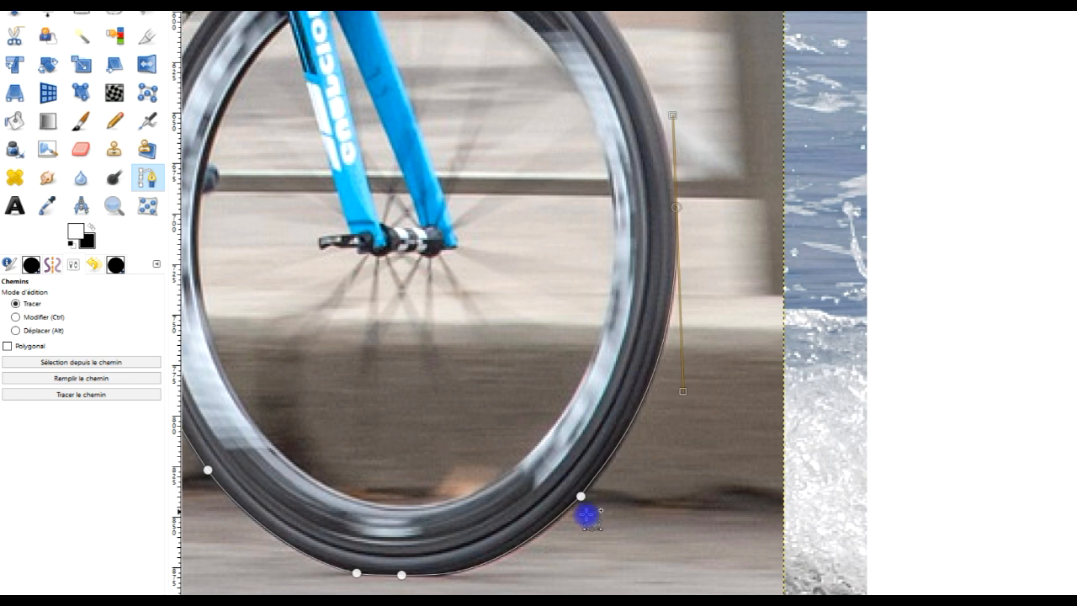
Refine the anchor and curve handles at the front tyre's lower leading flank so the path hugs the tyre edge
{"action": "scroll", "coordinate": [583, 512], "scroll_direction": "up", "scroll_amount": 3}
{"action": "left_click_drag", "start_coordinate": [577, 479], "coordinate": [577, 477]}
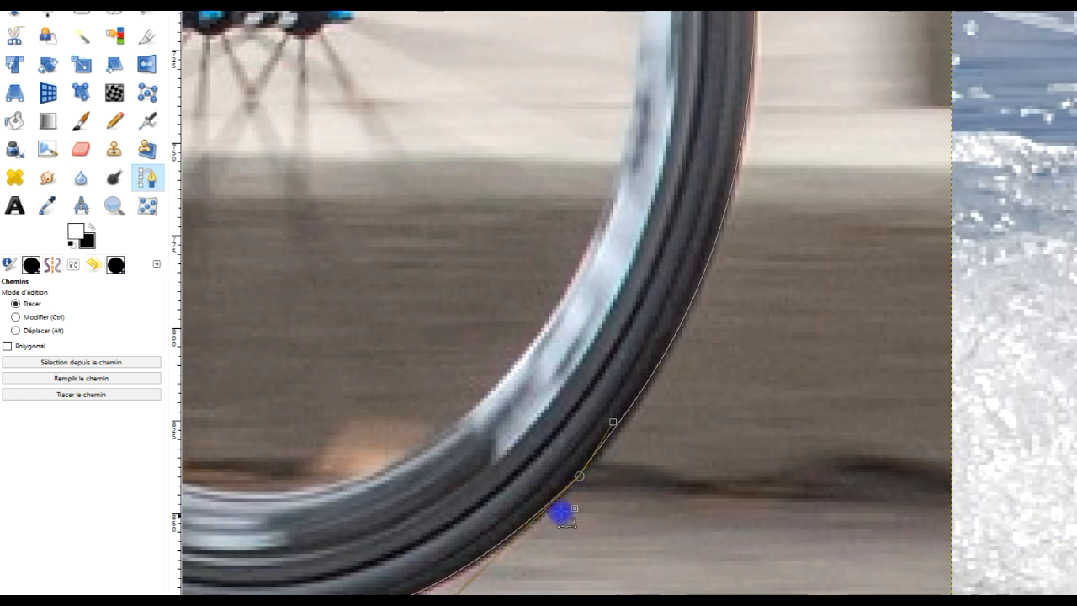
{"action": "left_click_drag", "start_coordinate": [612, 424], "coordinate": [614, 437]}
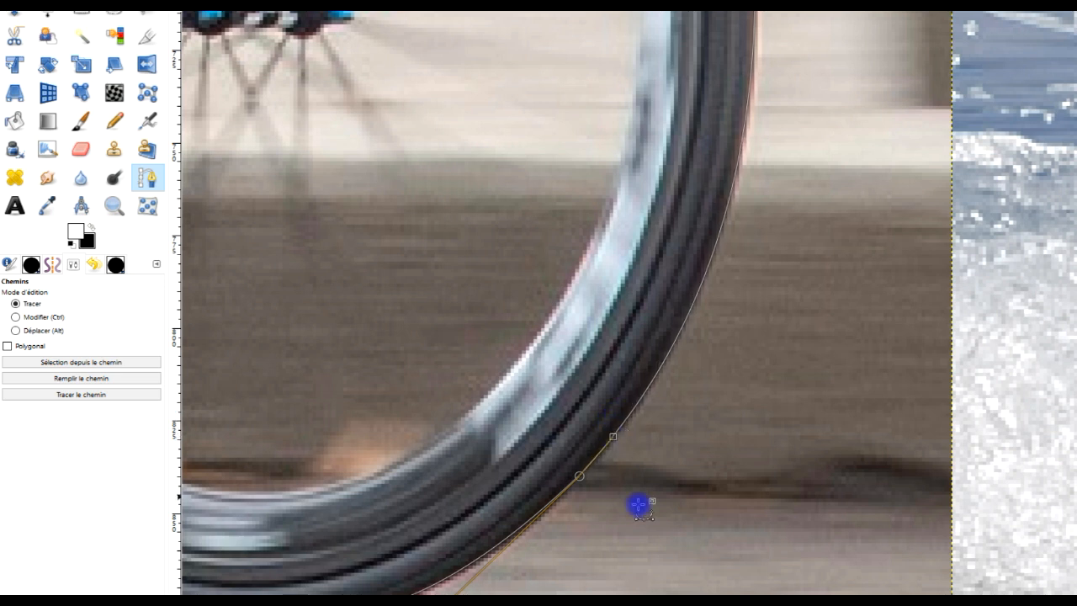
{"action": "scroll", "coordinate": [637, 502], "scroll_direction": "down", "scroll_amount": 5}
{"action": "scroll", "coordinate": [637, 502], "scroll_direction": "left", "scroll_amount": 2}
{"action": "left_click_drag", "start_coordinate": [520, 378], "coordinate": [515, 378]}
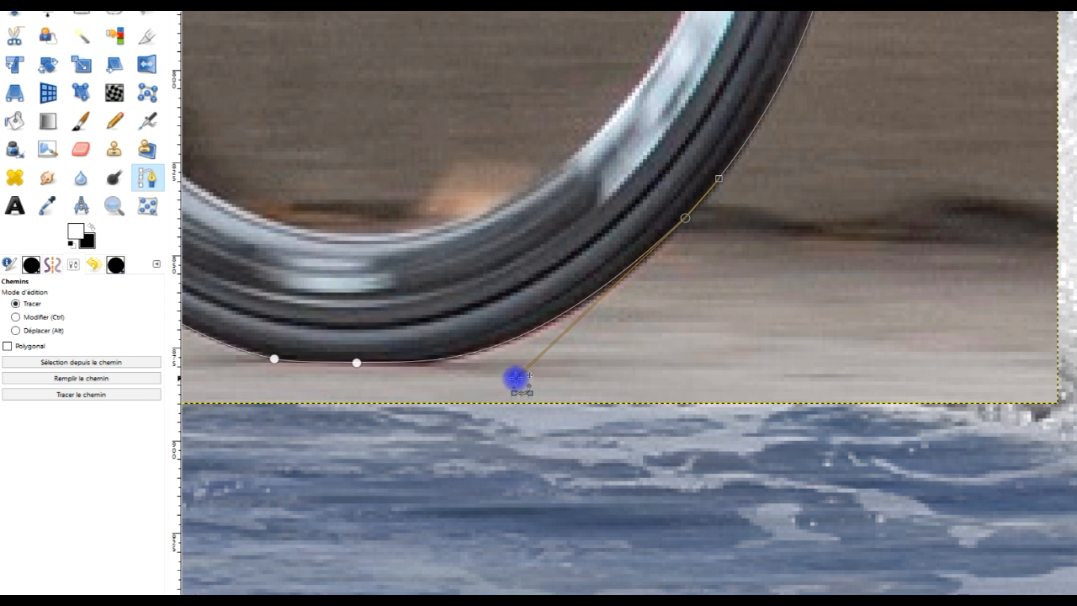
Continue the path with curved anchors along the upper leading edge and over the top of the front tyre
{"action": "scroll", "coordinate": [882, 146], "scroll_direction": "down", "scroll_amount": 3}
{"action": "scroll", "coordinate": [886, 146], "scroll_direction": "up", "scroll_amount": 8}
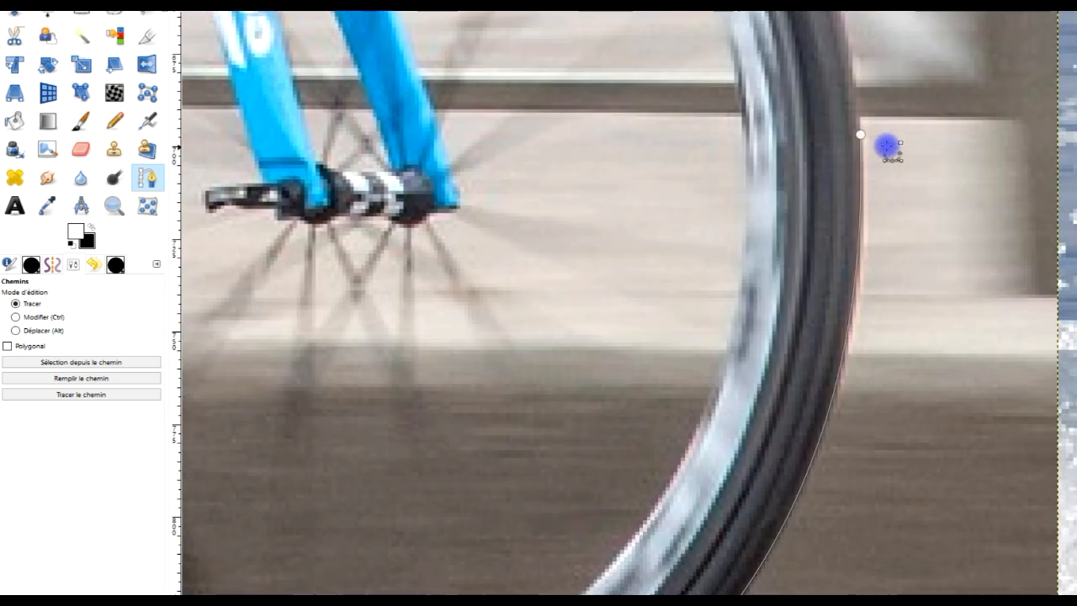
{"action": "left_click", "coordinate": [863, 134]}
{"action": "left_click_drag", "start_coordinate": [929, 101], "coordinate": [856, 437]}
{"action": "left_click_drag", "start_coordinate": [857, 197], "coordinate": [863, 308]}
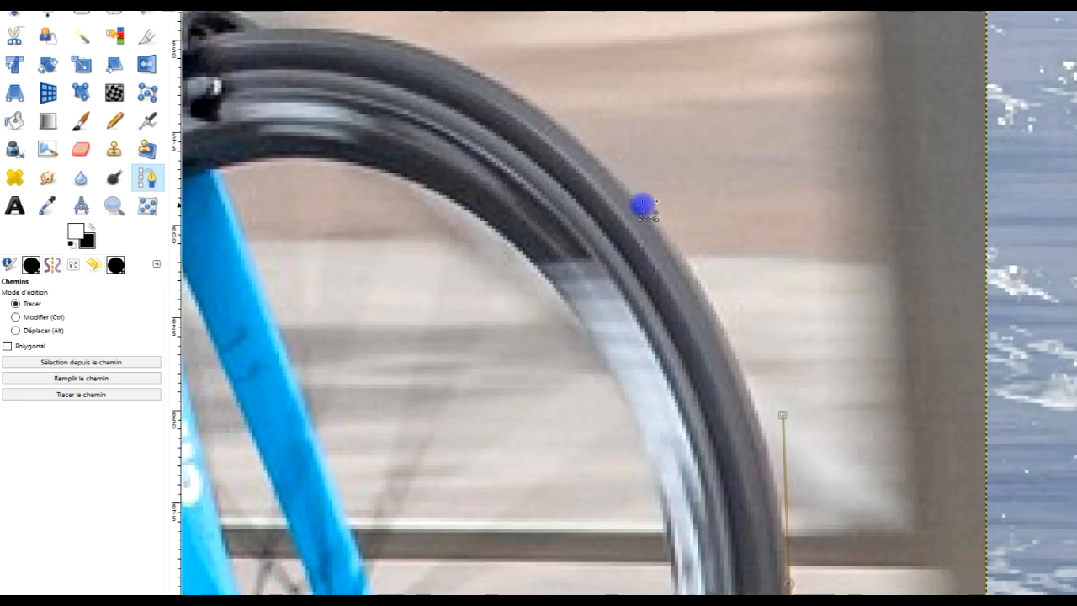
{"action": "left_click_drag", "start_coordinate": [640, 203], "coordinate": [592, 159]}
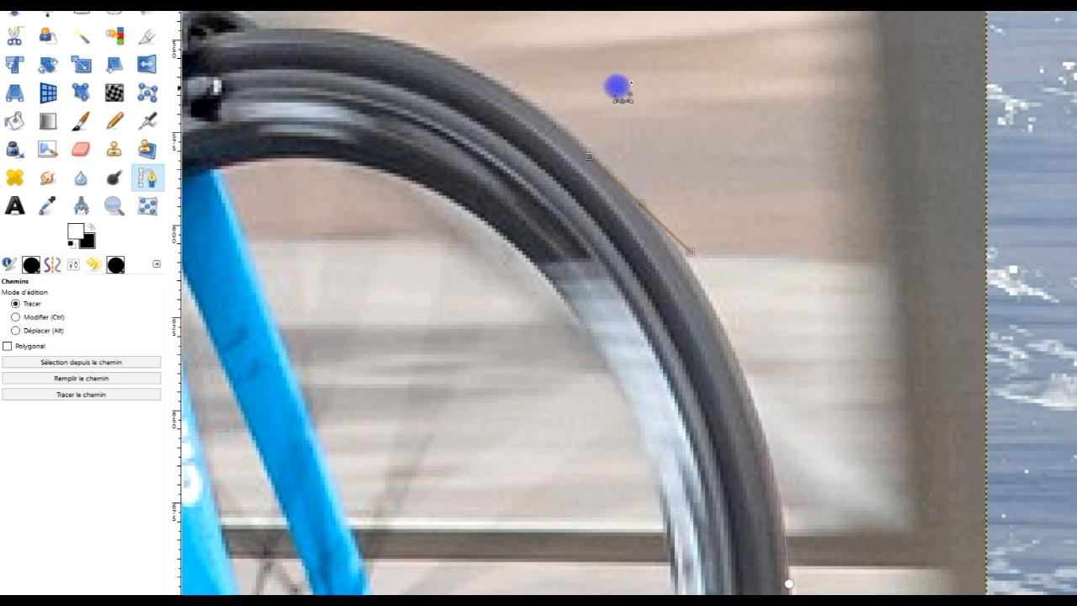
{"action": "left_click_drag", "start_coordinate": [647, 118], "coordinate": [819, 288]}
{"action": "left_click_drag", "start_coordinate": [596, 229], "coordinate": [567, 222]}
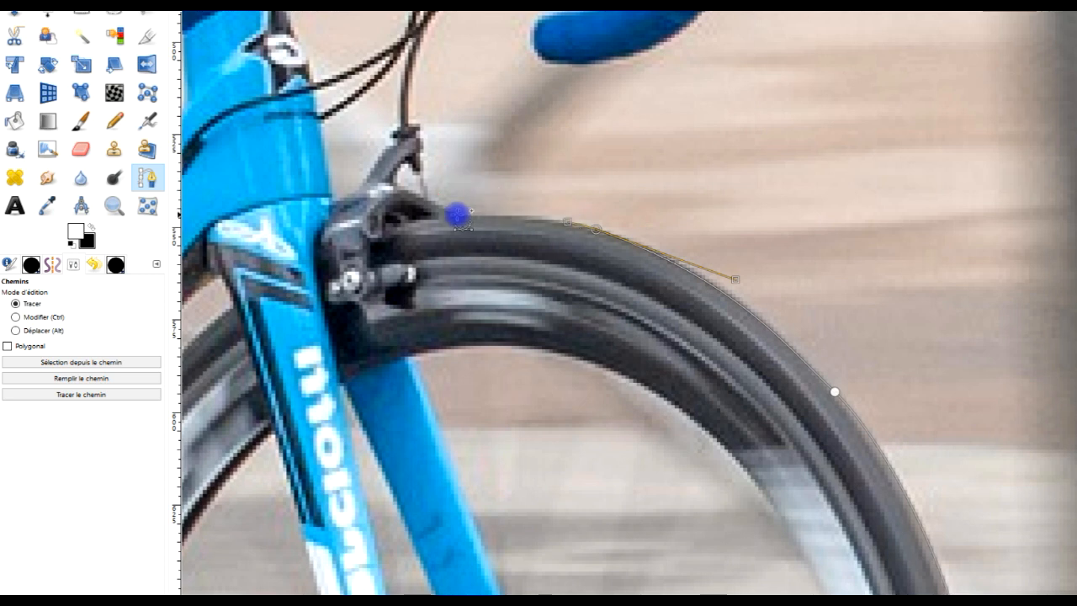
Extend the path along the tyre to the front brake caliper and up the brake arm towards its cable end
{"action": "scroll", "coordinate": [730, 304], "scroll_direction": "down", "scroll_amount": 3}
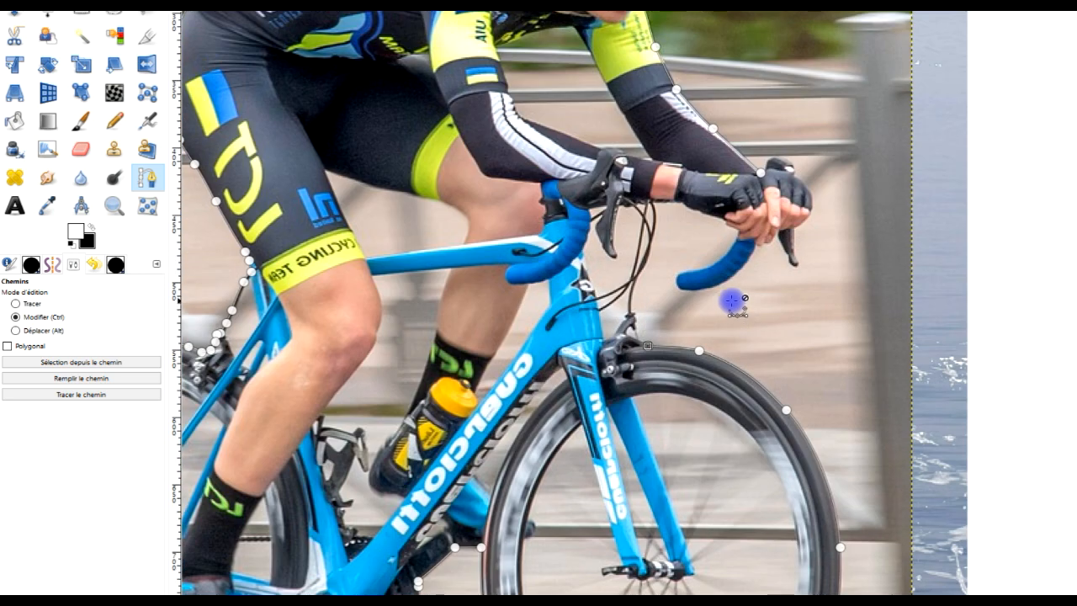
{"action": "scroll", "coordinate": [730, 300], "scroll_direction": "down", "scroll_amount": 3}
{"action": "scroll", "coordinate": [723, 368], "scroll_direction": "up", "scroll_amount": 4}
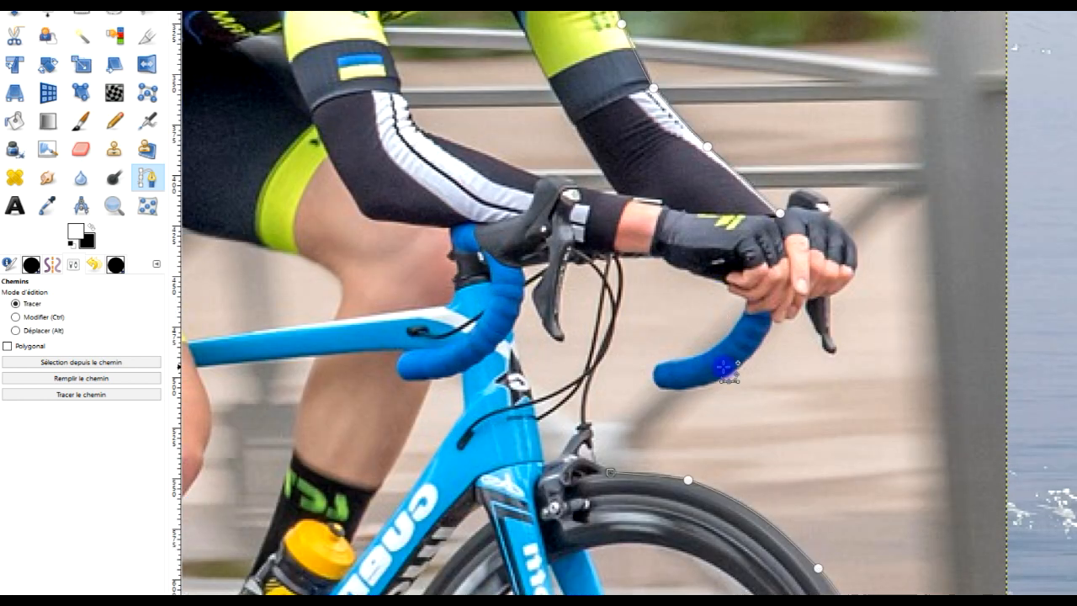
{"action": "scroll", "coordinate": [709, 421], "scroll_direction": "up", "scroll_amount": 2}
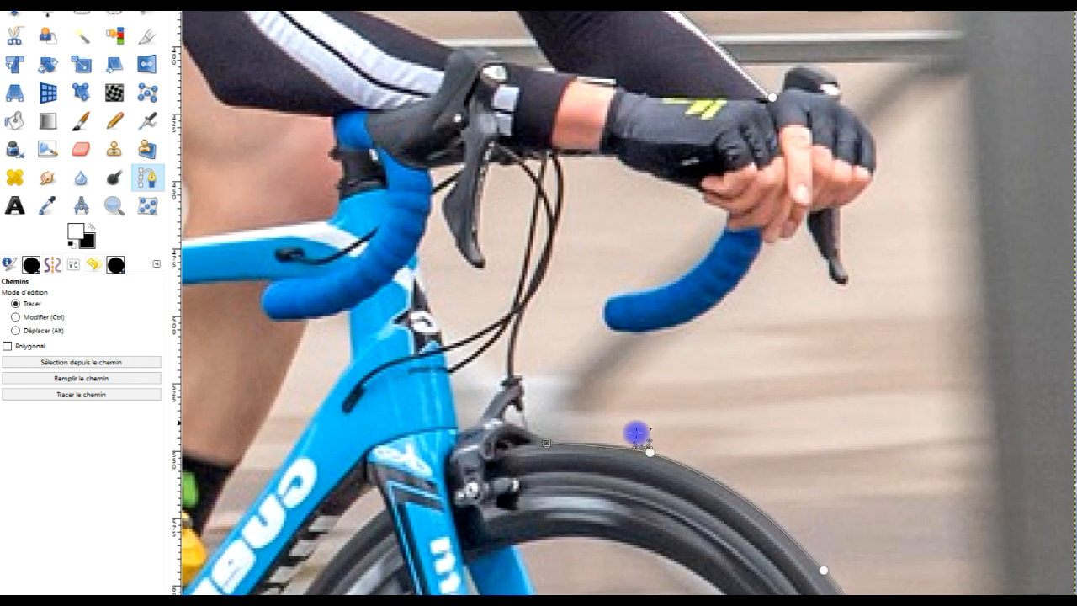
{"action": "scroll", "coordinate": [543, 431], "scroll_direction": "up", "scroll_amount": 2}
{"action": "mouse_move", "coordinate": [522, 437]}
{"action": "left_mouse_down"}
{"action": "mouse_move", "coordinate": [510, 433]}
{"action": "mouse_move", "coordinate": [506, 357]}
{"action": "left_mouse_up"}
{"action": "left_click", "coordinate": [505, 357]}
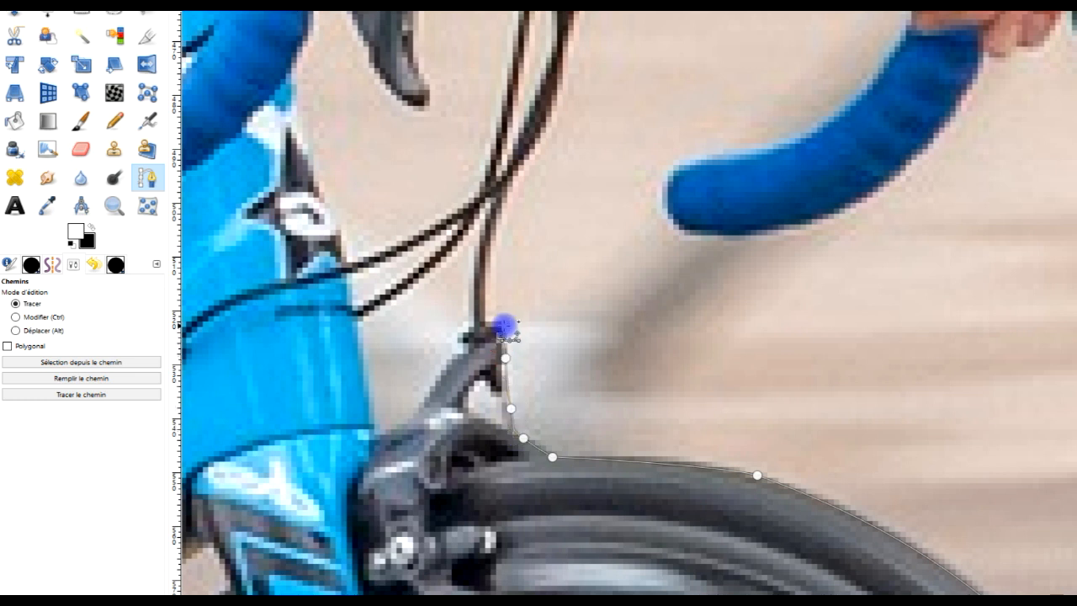
Trace the outer edge of the front brake and shift cables upward to the underside of the rider's forearm
{"action": "left_click_drag", "start_coordinate": [488, 320], "coordinate": [502, 208]}
{"action": "left_click_drag", "start_coordinate": [519, 169], "coordinate": [530, 153]}
{"action": "left_click_drag", "start_coordinate": [744, 116], "coordinate": [670, 345]}
{"action": "left_click_drag", "start_coordinate": [471, 372], "coordinate": [478, 342]}
{"action": "left_click_drag", "start_coordinate": [486, 298], "coordinate": [499, 157]}
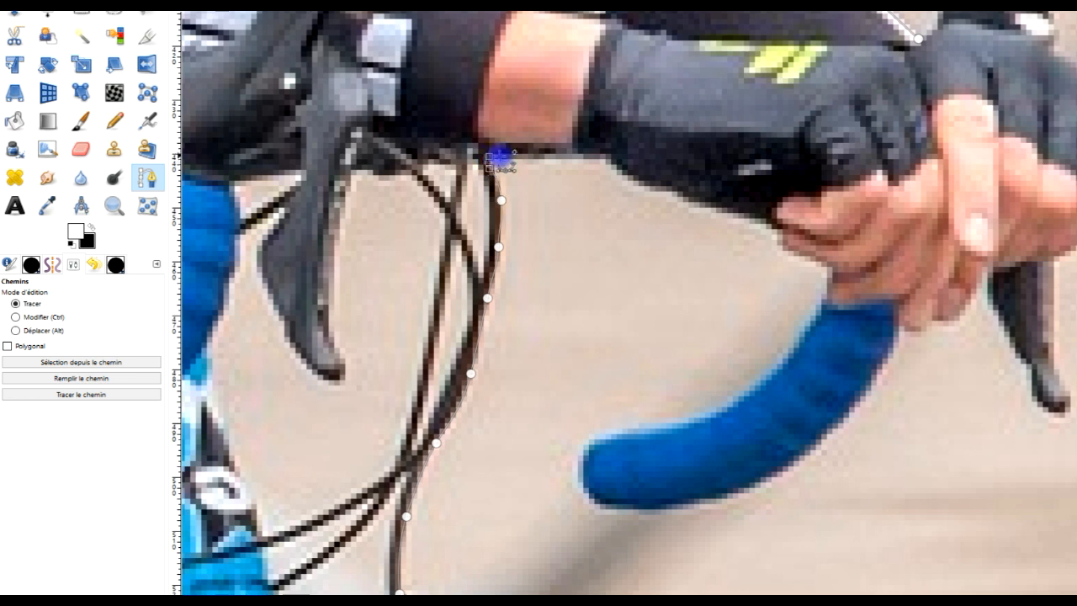
Continue the path along the underside of the wrist and black glove, then around the lower edge of the fingers
{"action": "left_click", "coordinate": [514, 156]}
{"action": "left_click_drag", "start_coordinate": [565, 156], "coordinate": [593, 156]}
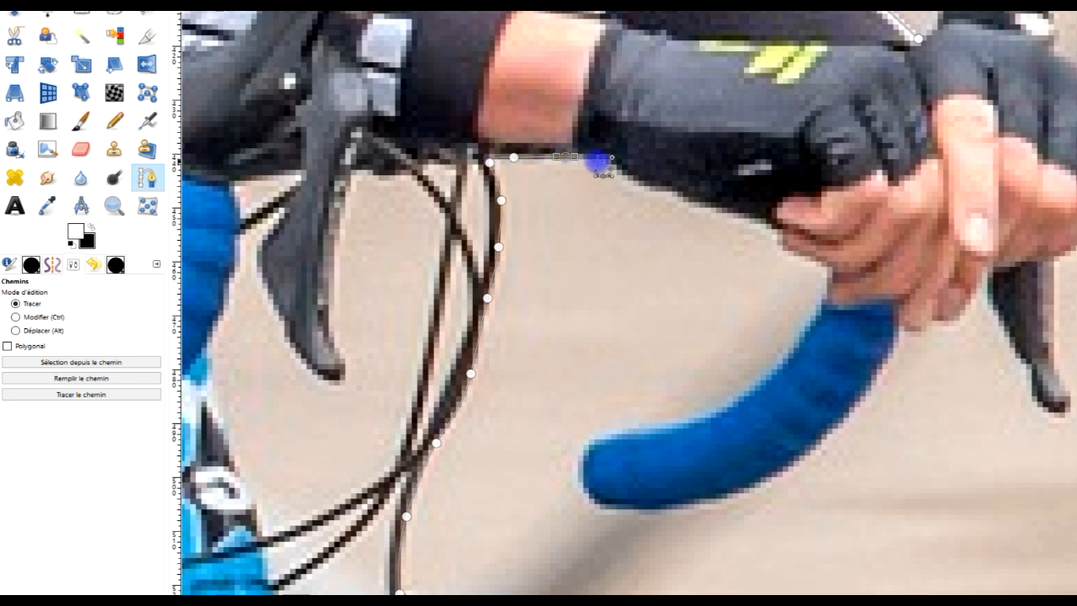
{"action": "left_click", "coordinate": [599, 161]}
{"action": "left_click", "coordinate": [637, 186]}
{"action": "left_click_drag", "start_coordinate": [750, 222], "coordinate": [822, 267]}
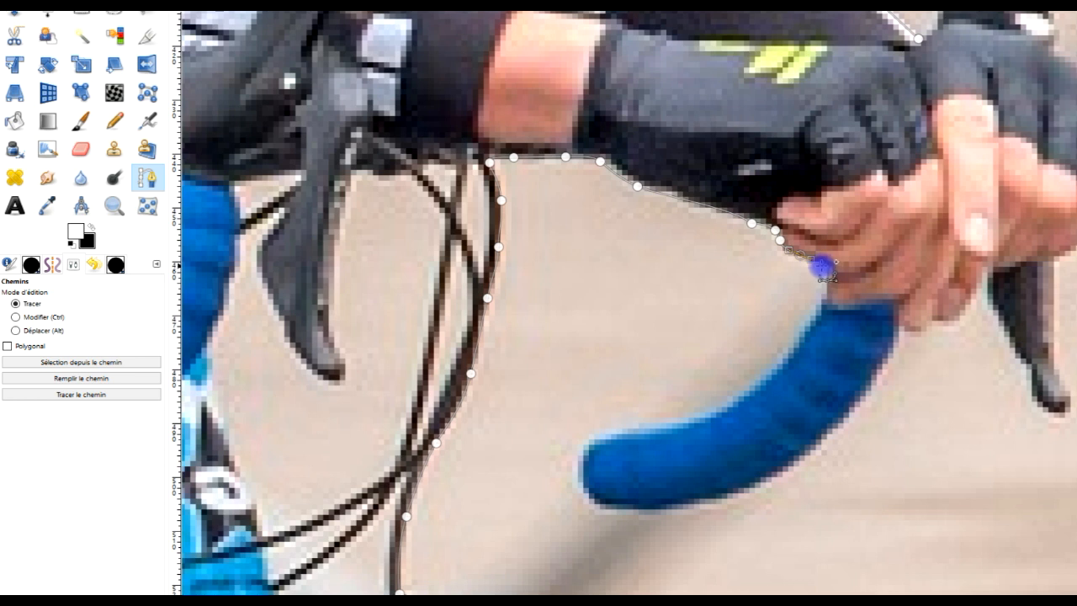
Trace the far blue handlebar drop along its inner edge and around its rounded end onto the underside
{"action": "left_click_drag", "start_coordinate": [808, 332], "coordinate": [802, 342]}
{"action": "left_click_drag", "start_coordinate": [717, 427], "coordinate": [833, 261]}
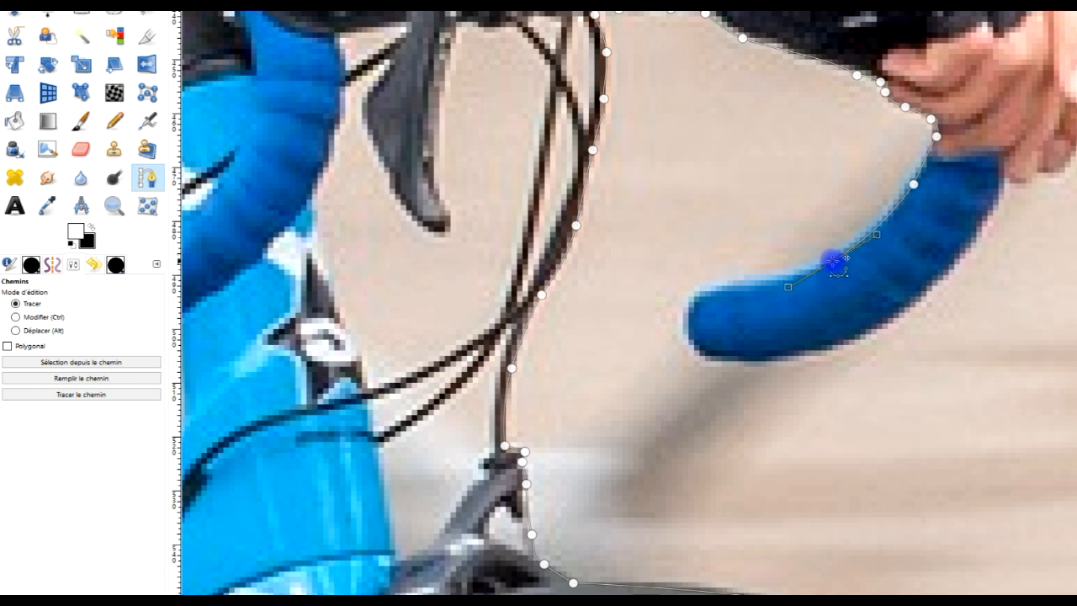
{"action": "left_click_drag", "start_coordinate": [788, 287], "coordinate": [800, 276]}
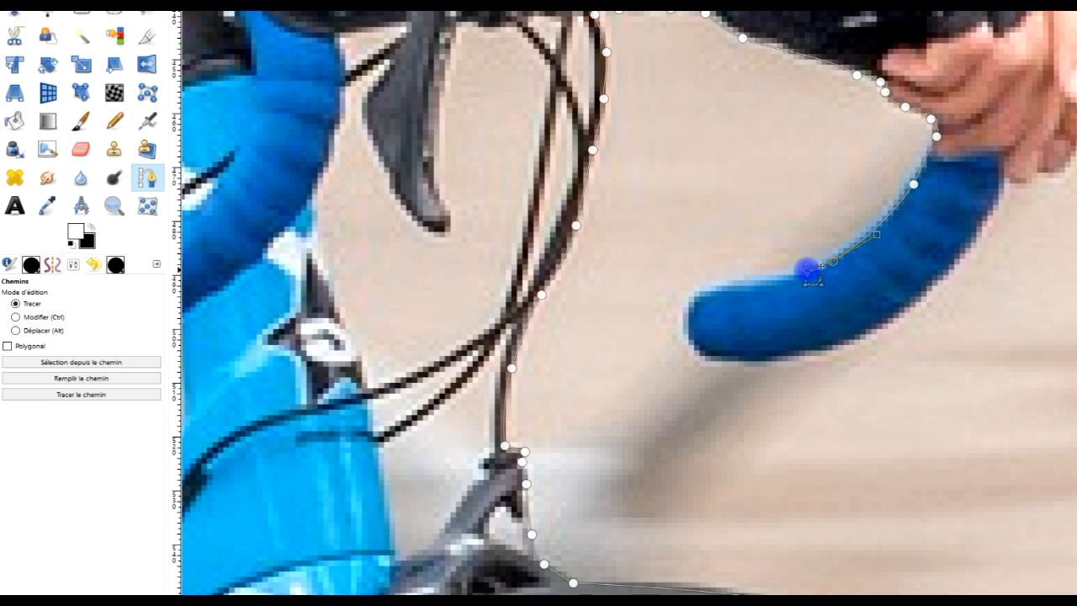
{"action": "left_click_drag", "start_coordinate": [722, 286], "coordinate": [689, 345]}
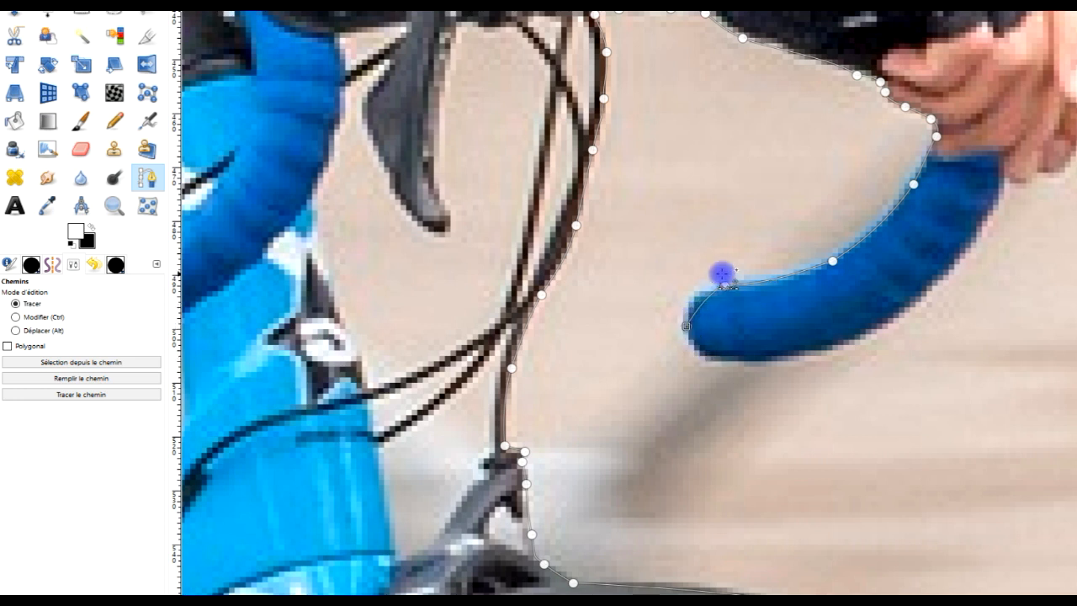
{"action": "left_click_drag", "start_coordinate": [724, 284], "coordinate": [695, 290]}
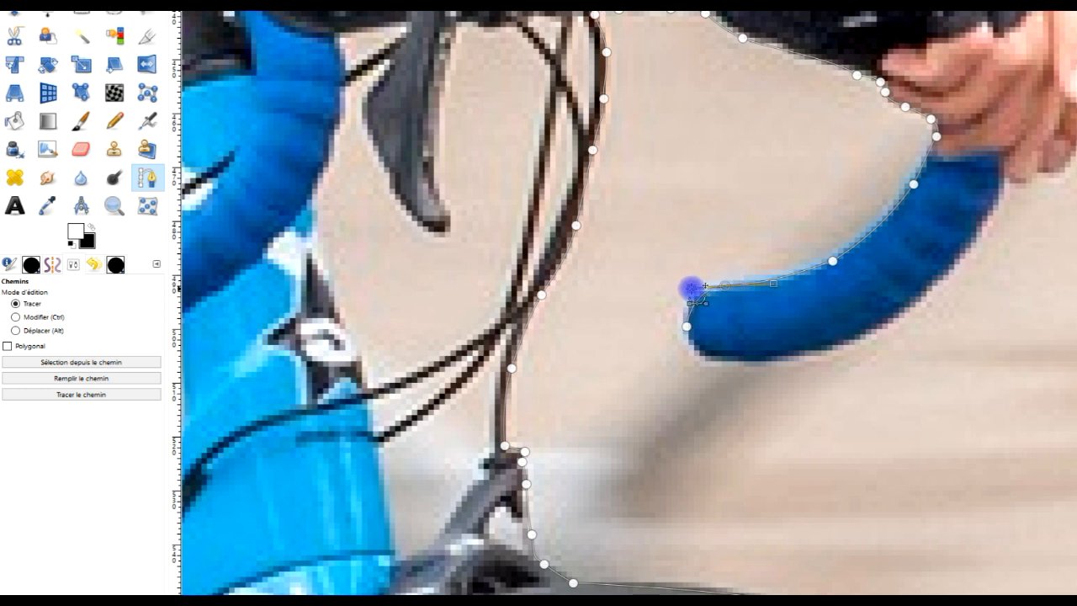
{"action": "left_click", "coordinate": [686, 326]}
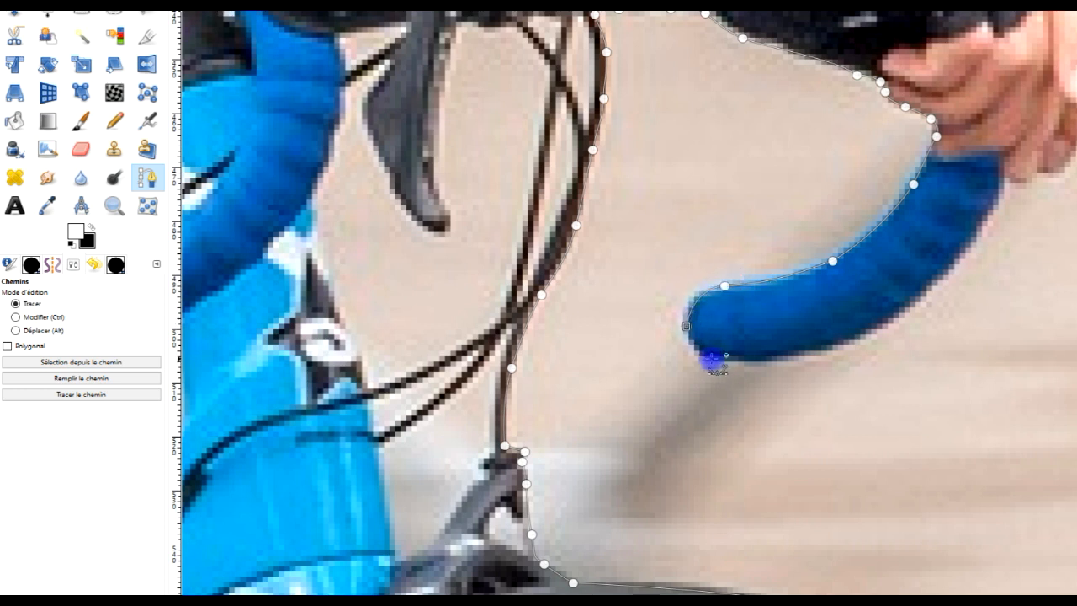
{"action": "left_click_drag", "start_coordinate": [727, 362], "coordinate": [762, 359]}
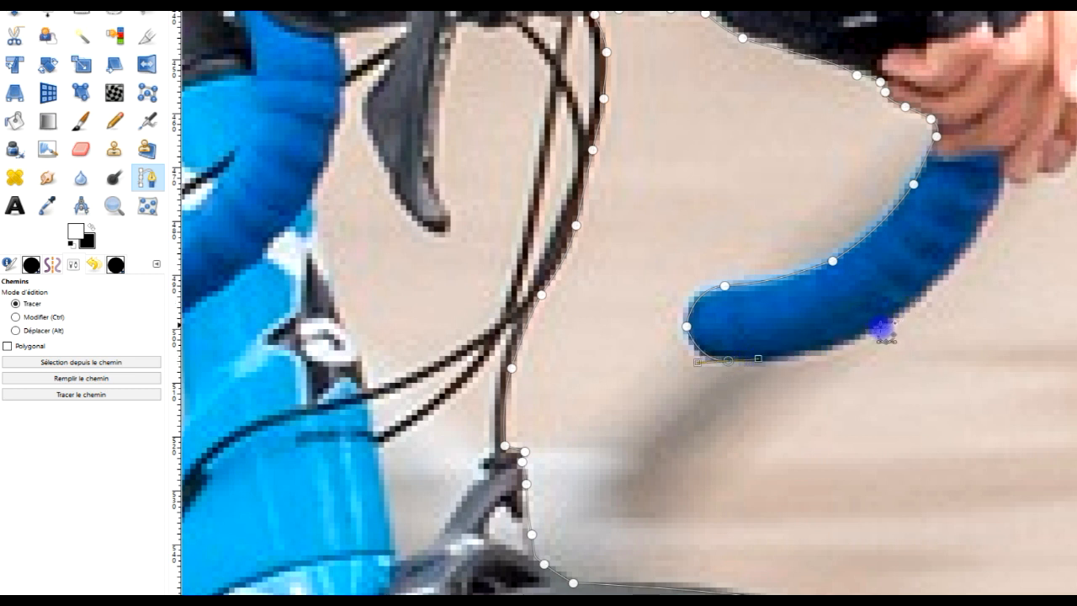
Trace the underside of the far blue handlebar drop up to the hand, and continue around the lower fingertips to the brake lever
{"action": "left_click_drag", "start_coordinate": [878, 331], "coordinate": [913, 302]}
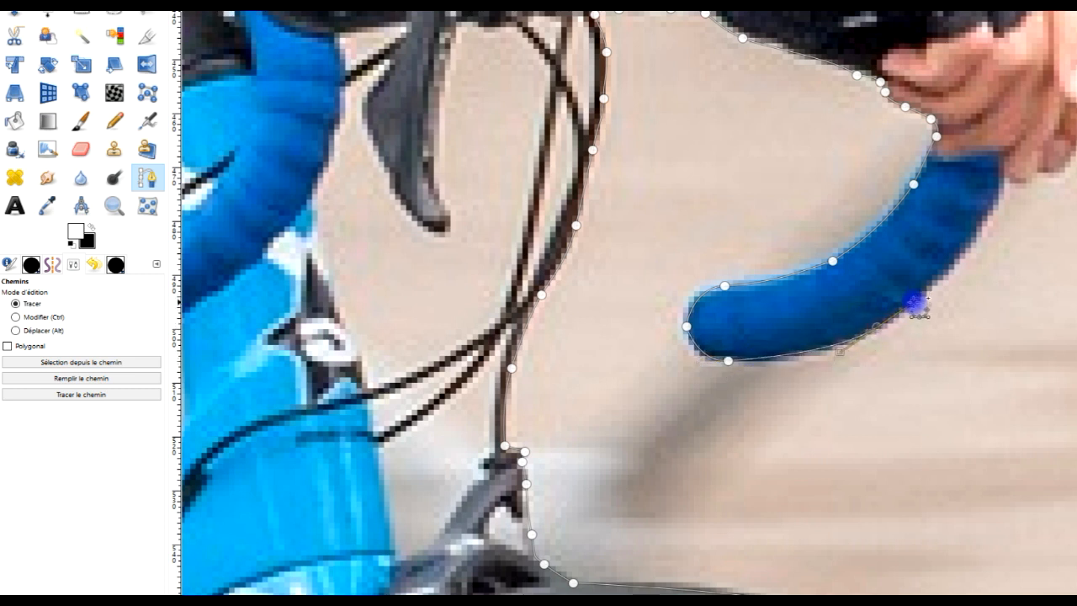
{"action": "scroll", "coordinate": [949, 269], "scroll_direction": "up", "scroll_amount": 2}
{"action": "mouse_move", "coordinate": [719, 328]}
{"action": "left_mouse_down"}
{"action": "mouse_move", "coordinate": [730, 275]}
{"action": "mouse_move", "coordinate": [742, 345]}
{"action": "mouse_move", "coordinate": [739, 326]}
{"action": "left_mouse_up"}
{"action": "left_click", "coordinate": [744, 326]}
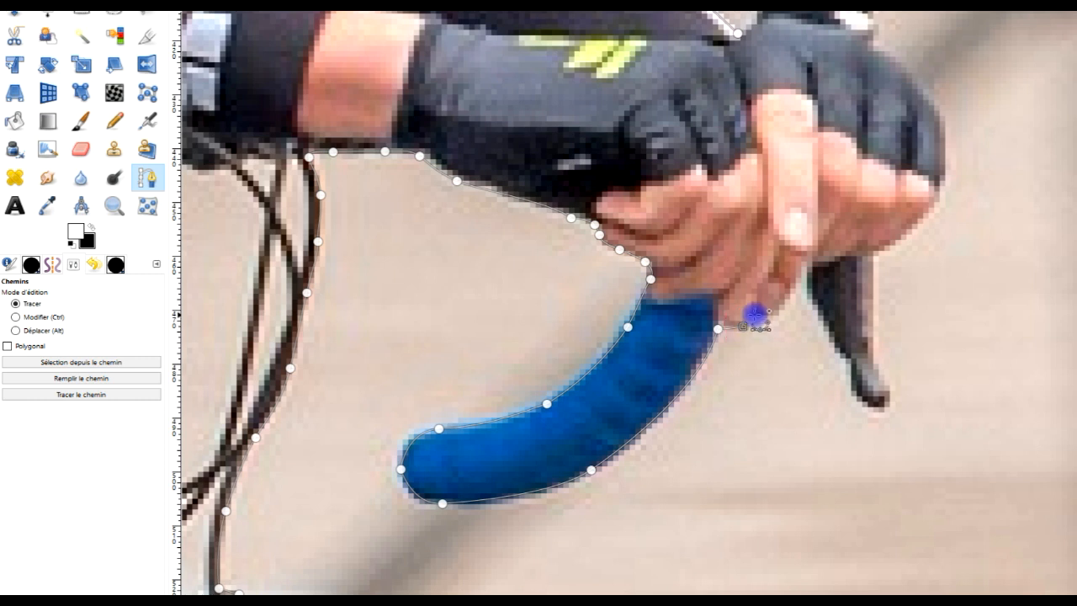
{"action": "left_click", "coordinate": [766, 317]}
{"action": "left_click", "coordinate": [782, 304]}
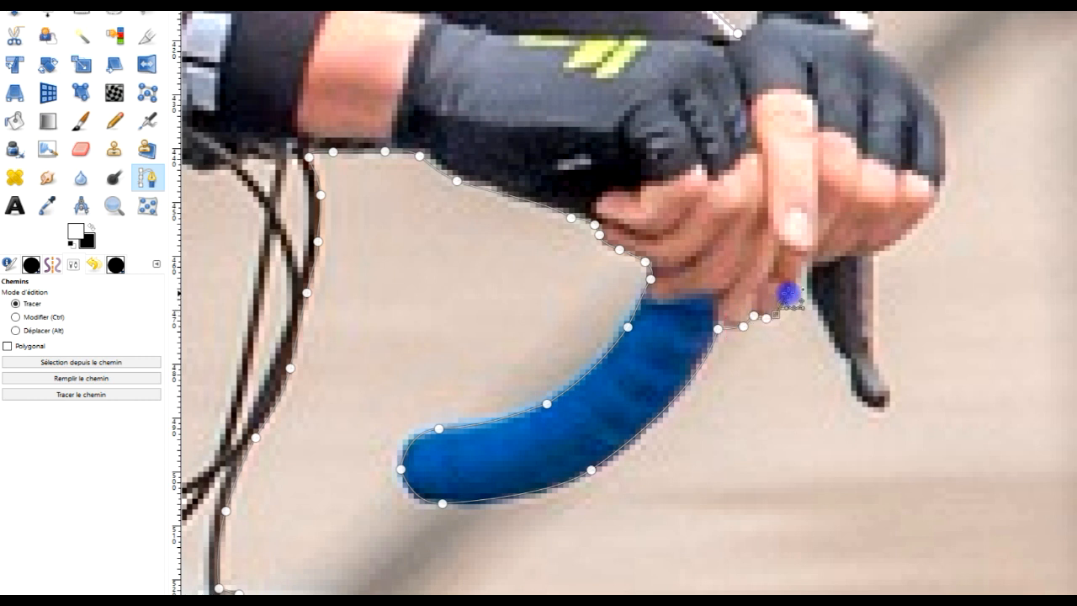
{"action": "left_click", "coordinate": [801, 271]}
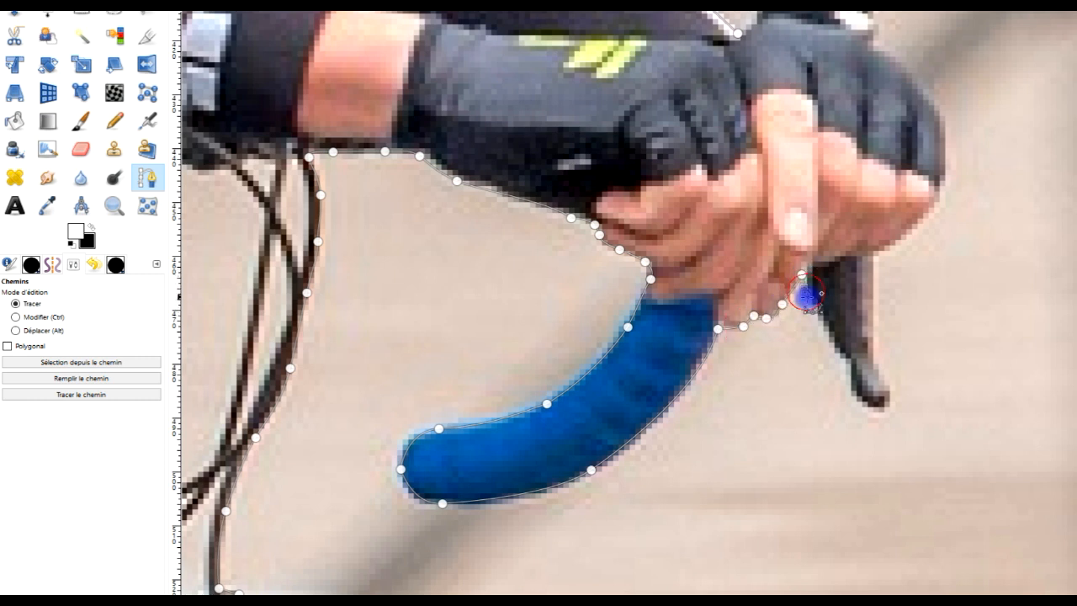
Extend the path down the inner edge of the far brake lever, around its tip and back up to the fingers
{"action": "left_click", "coordinate": [830, 337]}
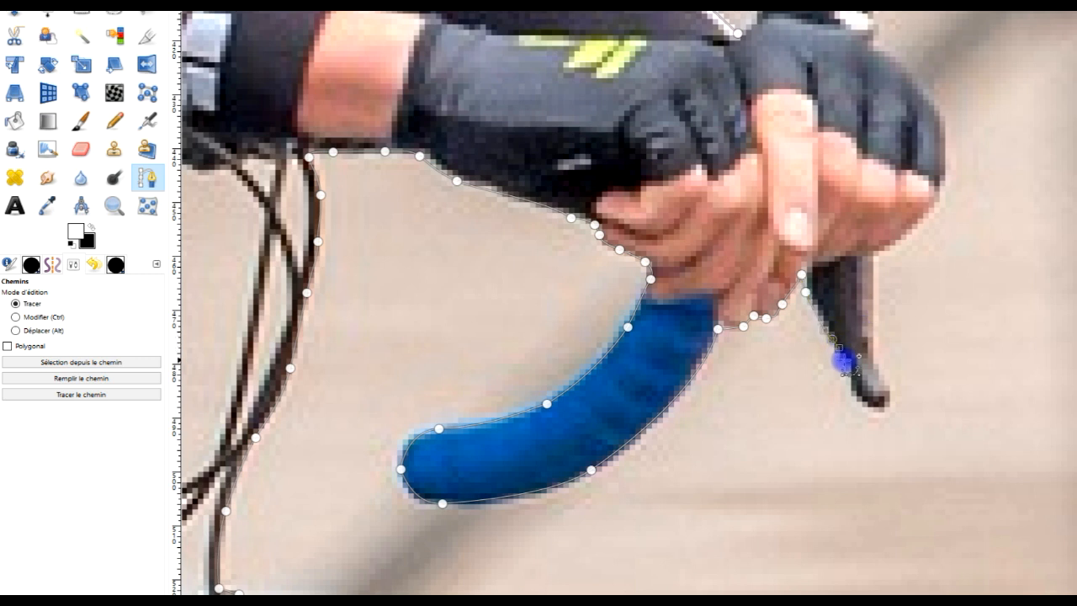
{"action": "left_click", "coordinate": [858, 395]}
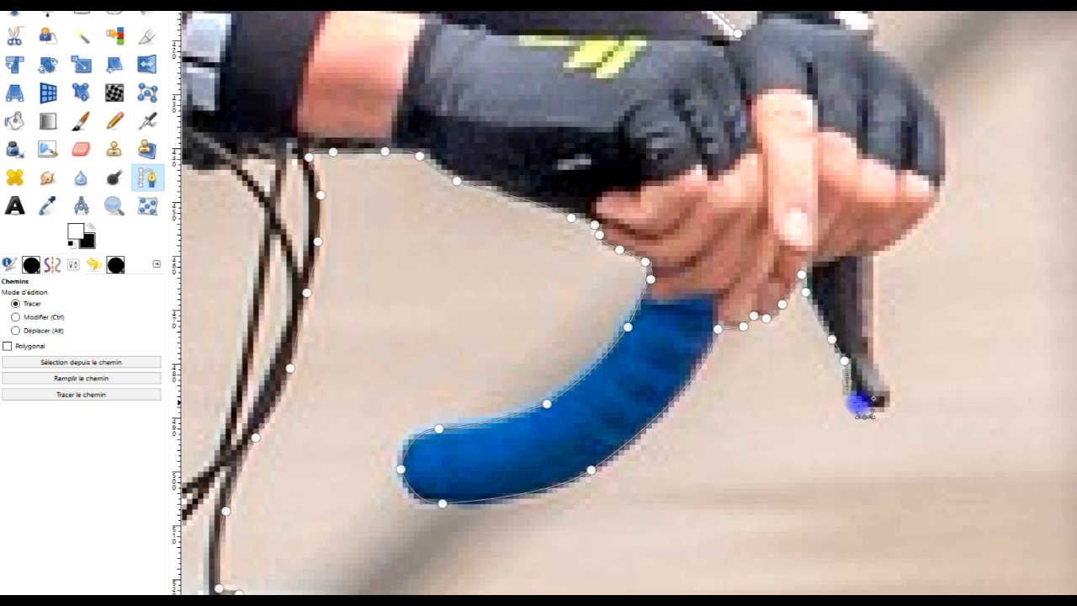
{"action": "left_click", "coordinate": [848, 386]}
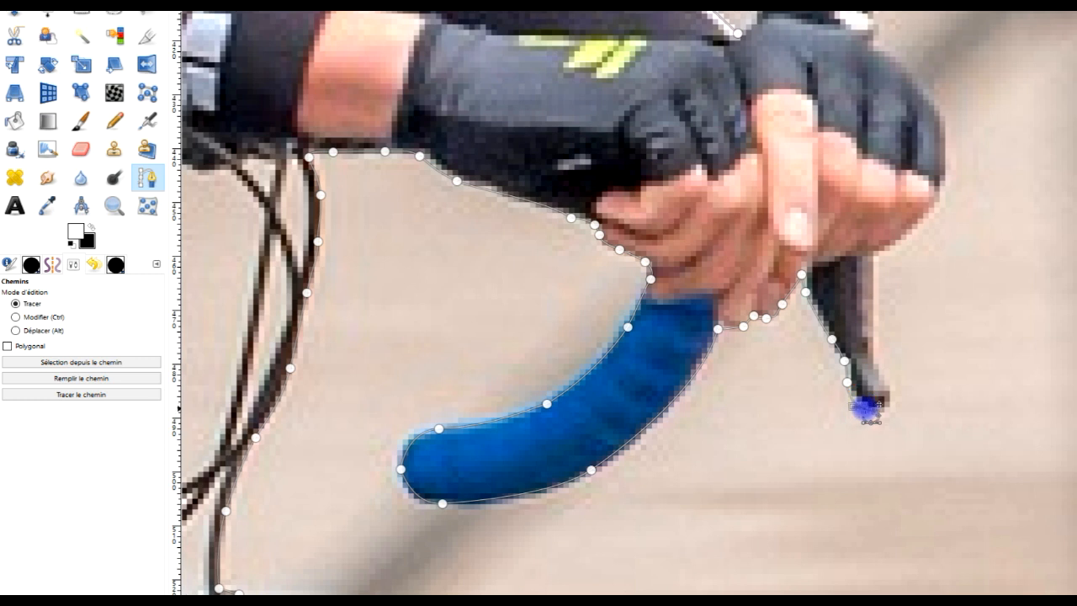
{"action": "left_click", "coordinate": [890, 397]}
{"action": "left_click_drag", "start_coordinate": [884, 380], "coordinate": [880, 245]}
Trace around the outer glove and the dark part above it, close the path at the far sleeve, and convert it to a selection
{"action": "scroll", "coordinate": [880, 244], "scroll_direction": "up", "scroll_amount": 5}
{"action": "scroll", "coordinate": [890, 334], "scroll_direction": "right", "scroll_amount": 2}
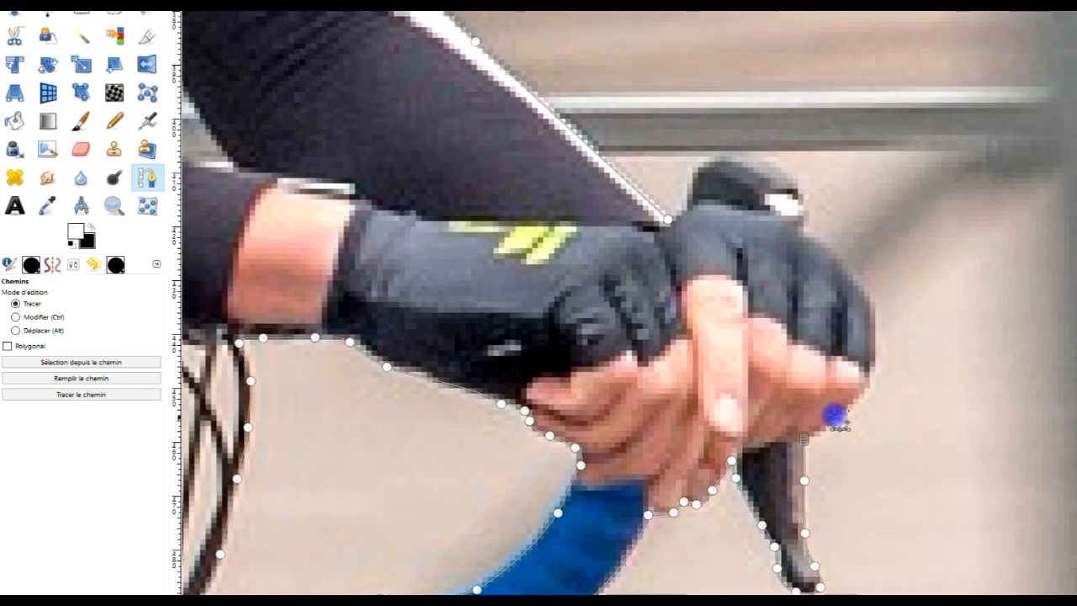
{"action": "left_click_drag", "start_coordinate": [837, 416], "coordinate": [875, 304]}
{"action": "left_click_drag", "start_coordinate": [874, 245], "coordinate": [804, 403]}
{"action": "left_click_drag", "start_coordinate": [807, 392], "coordinate": [683, 402]}
{"action": "left_click", "coordinate": [671, 409], "text": "ctrl"}
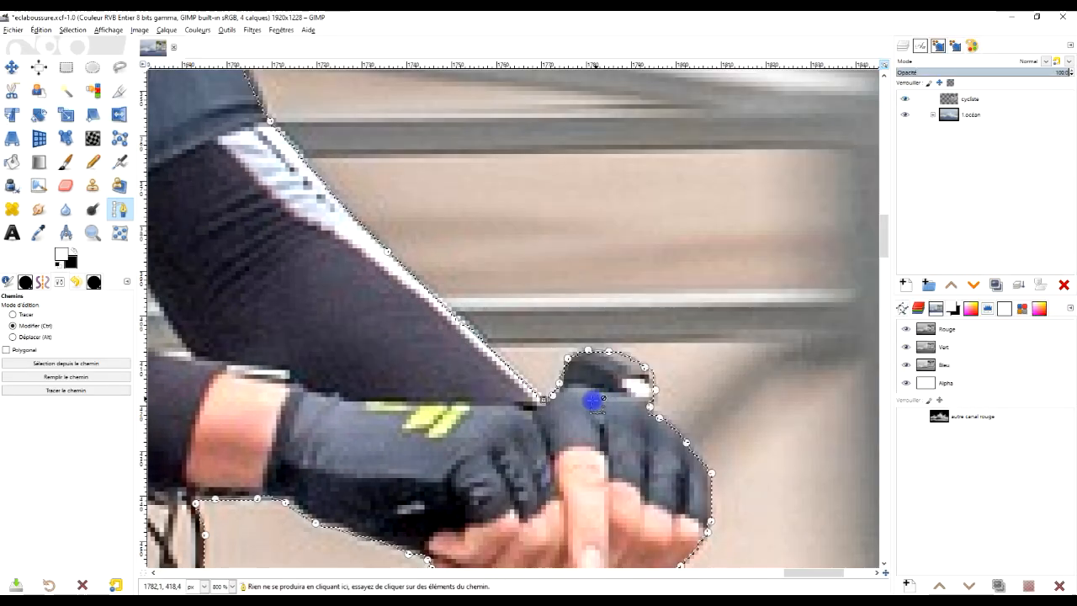
Rename the finished path as "détourage cycliste"
{"action": "scroll", "coordinate": [724, 412], "scroll_direction": "down", "scroll_amount": 3}
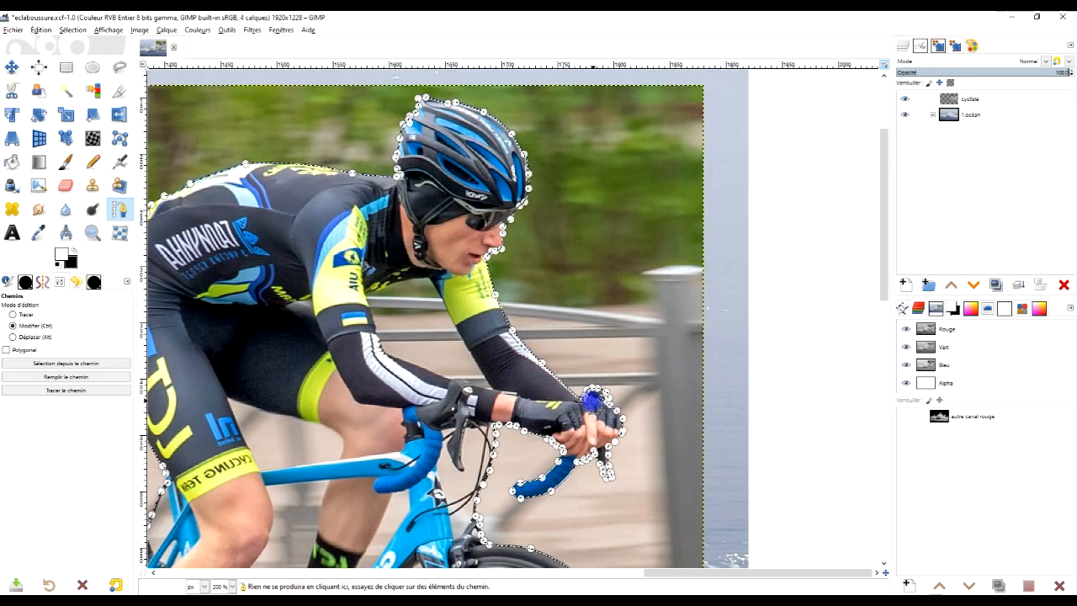
{"action": "scroll", "coordinate": [593, 401], "scroll_direction": "down", "scroll_amount": 4}
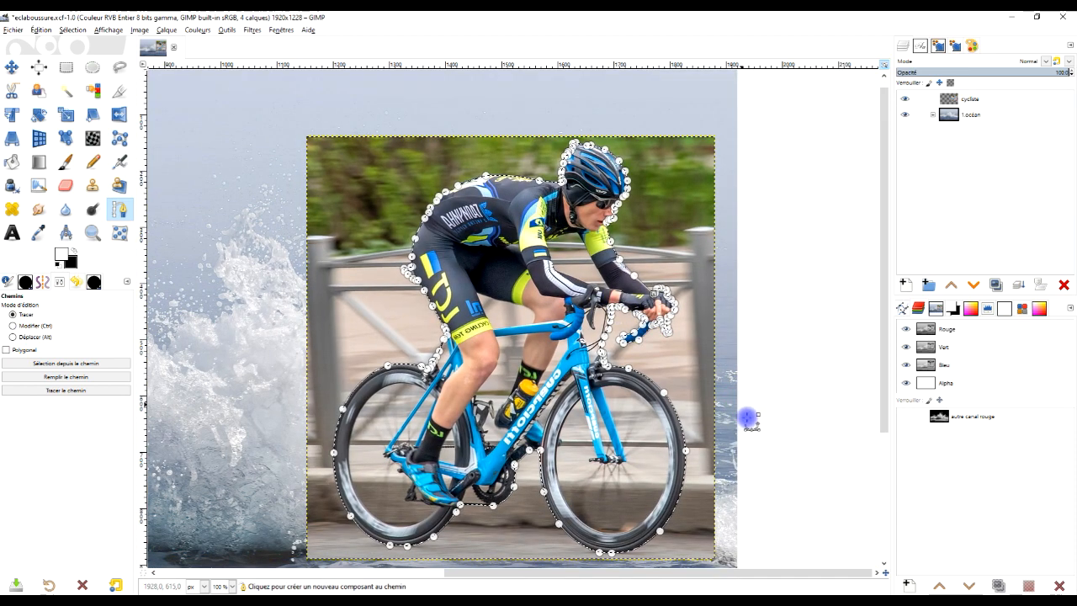
{"action": "left_click", "coordinate": [902, 308]}
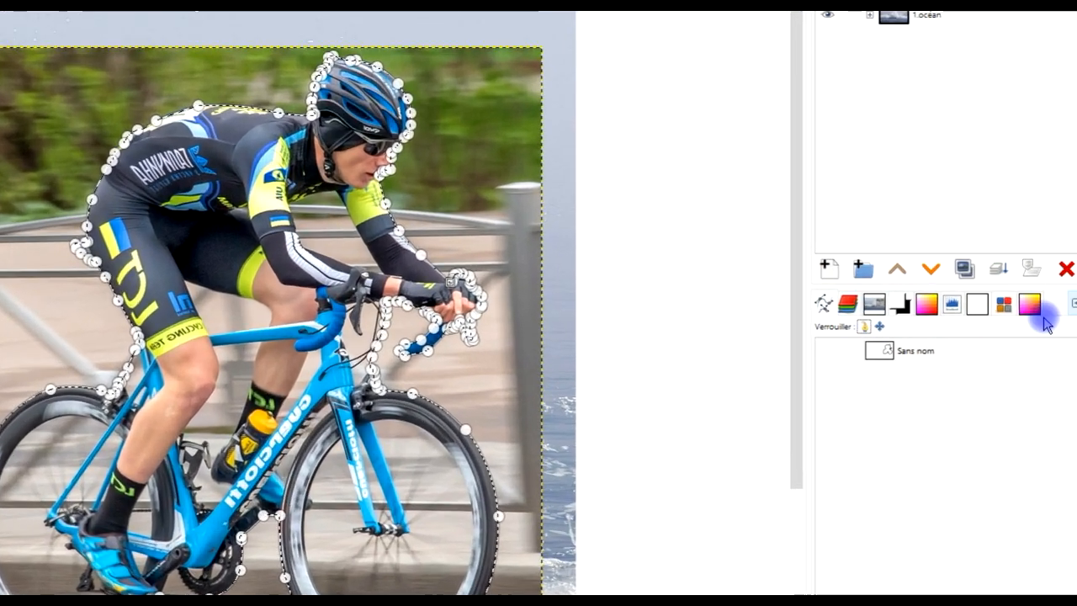
{"action": "double_click", "coordinate": [909, 354]}
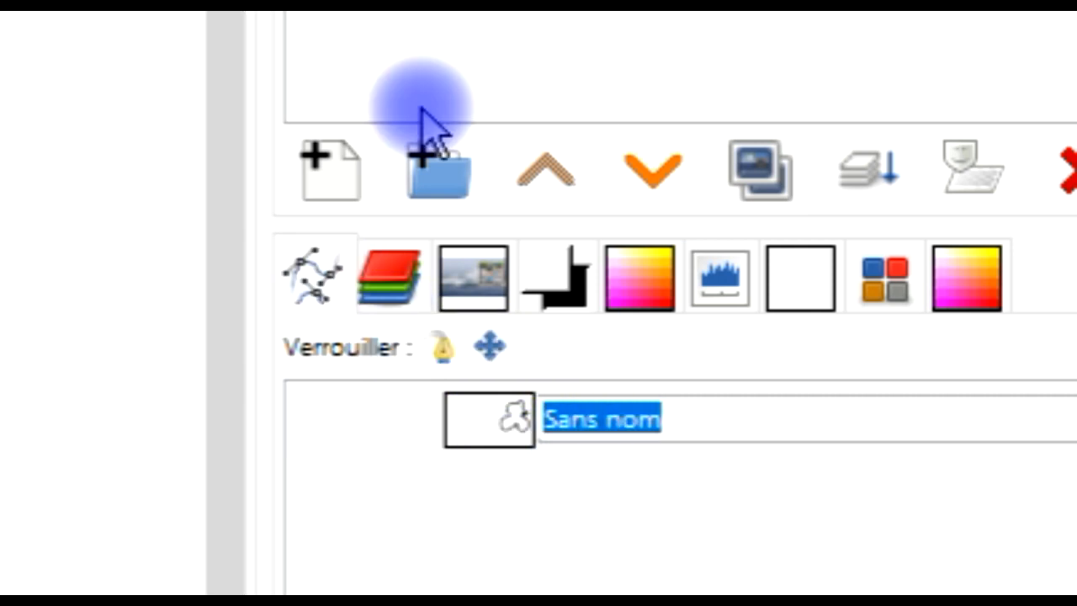
{"action": "type", "text": "détourage cycliste"}
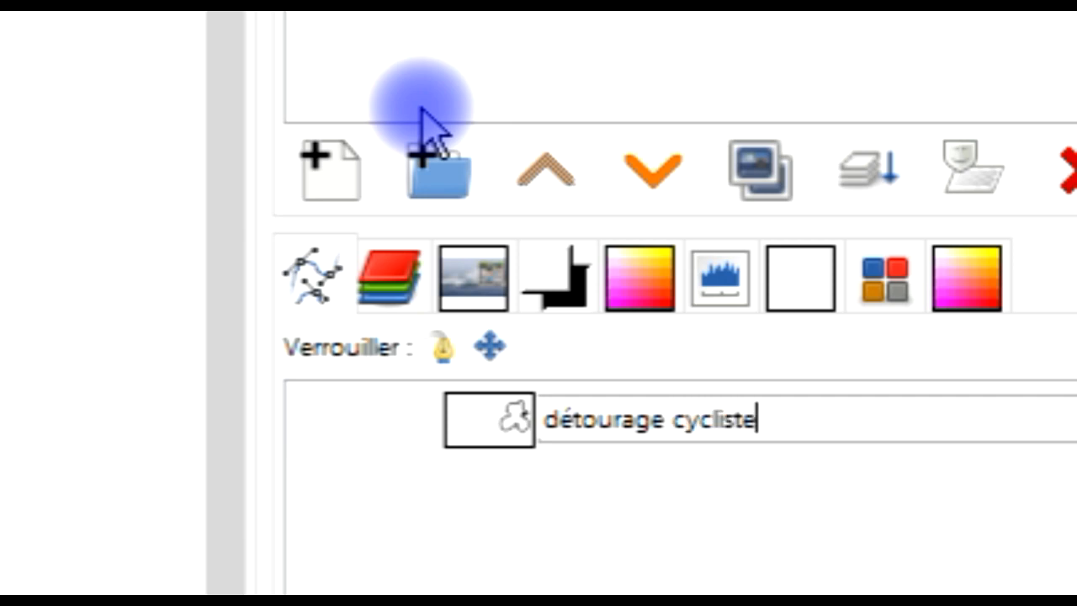
{"action": "key", "text": "Return"}
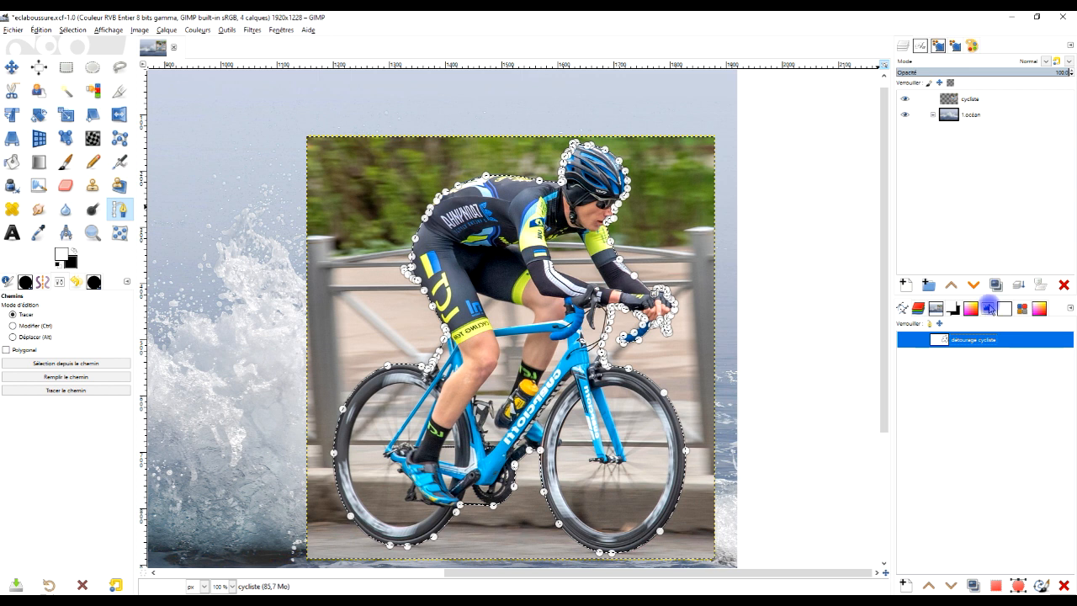
Add a layer mask to the "cycliste" layer, initialised from the current selection and not inverted
{"action": "right_click", "coordinate": [953, 102]}
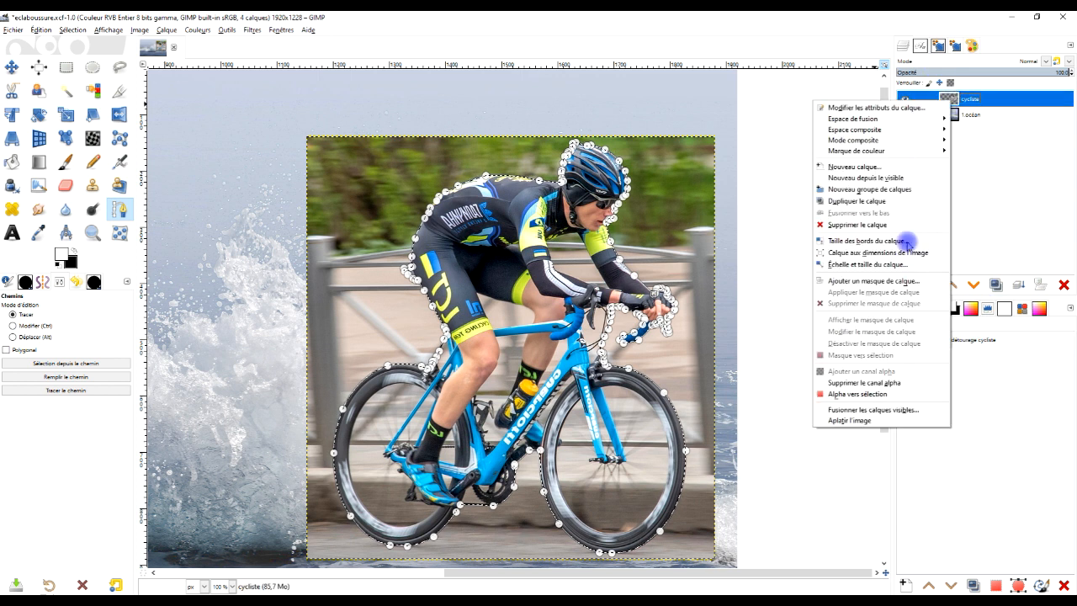
{"action": "left_click", "coordinate": [906, 285]}
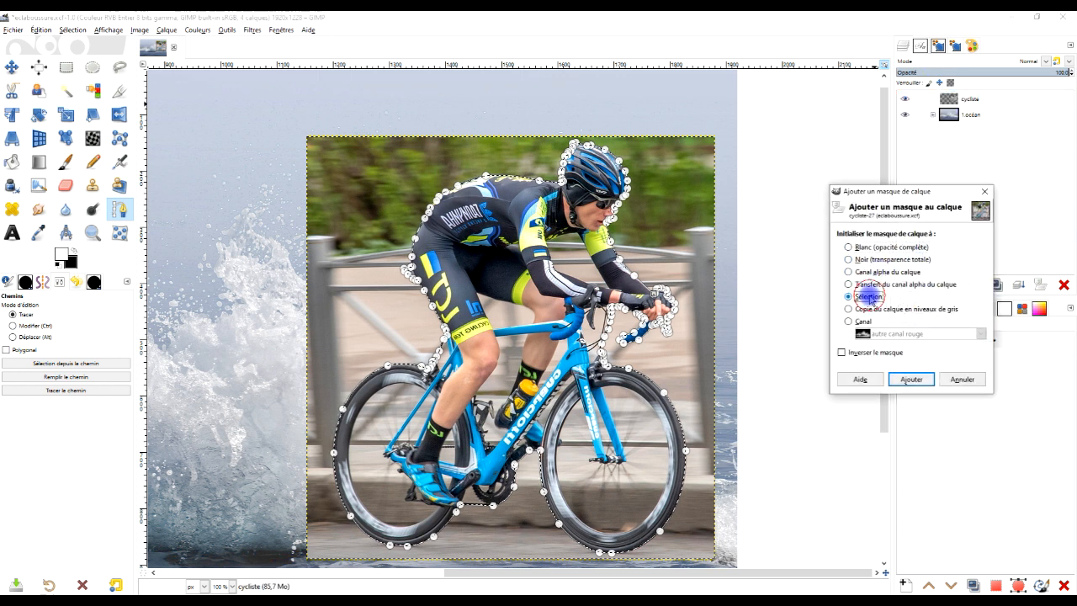
{"action": "left_click_drag", "start_coordinate": [902, 192], "coordinate": [816, 162]}
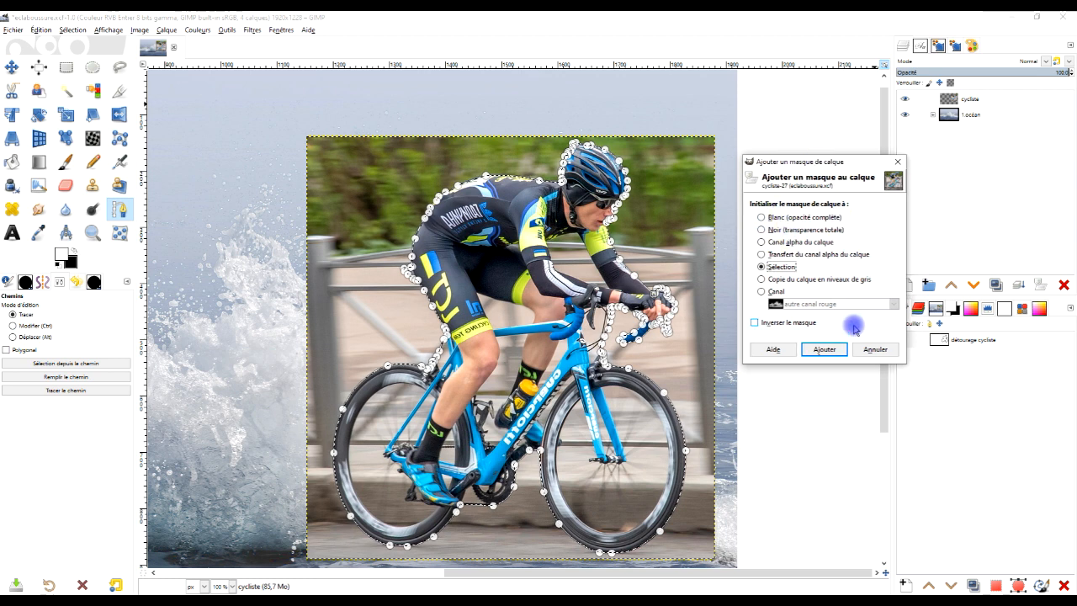
{"action": "left_click", "coordinate": [825, 349]}
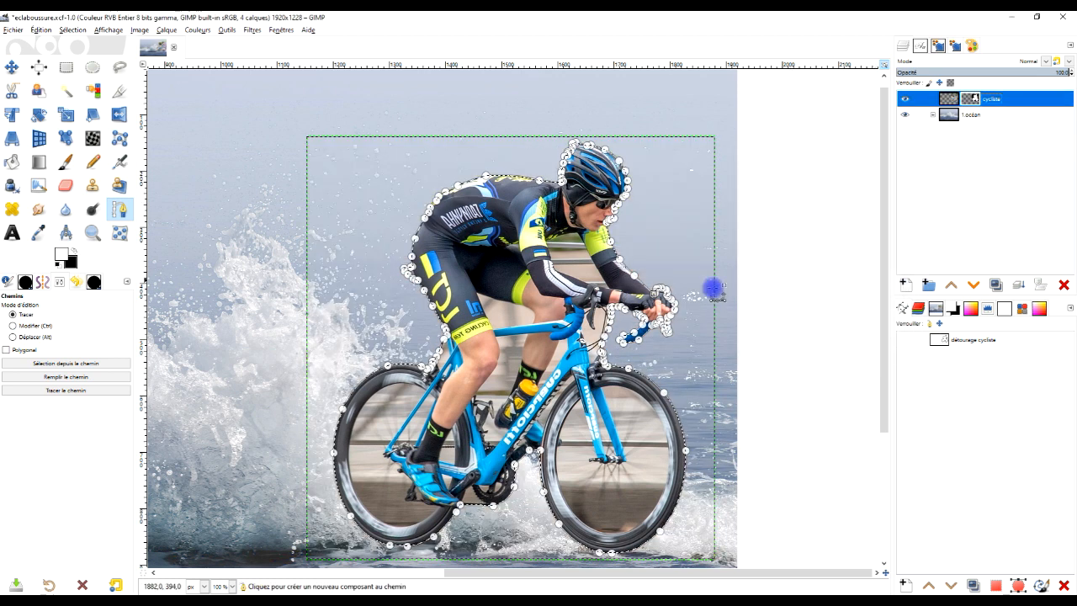
Switch to the Rectangle Select tool to hide the path nodes around the cyclist
{"action": "scroll", "coordinate": [715, 252], "scroll_direction": "down", "scroll_amount": 1}
{"action": "scroll", "coordinate": [691, 195], "scroll_direction": "up", "scroll_amount": 1}
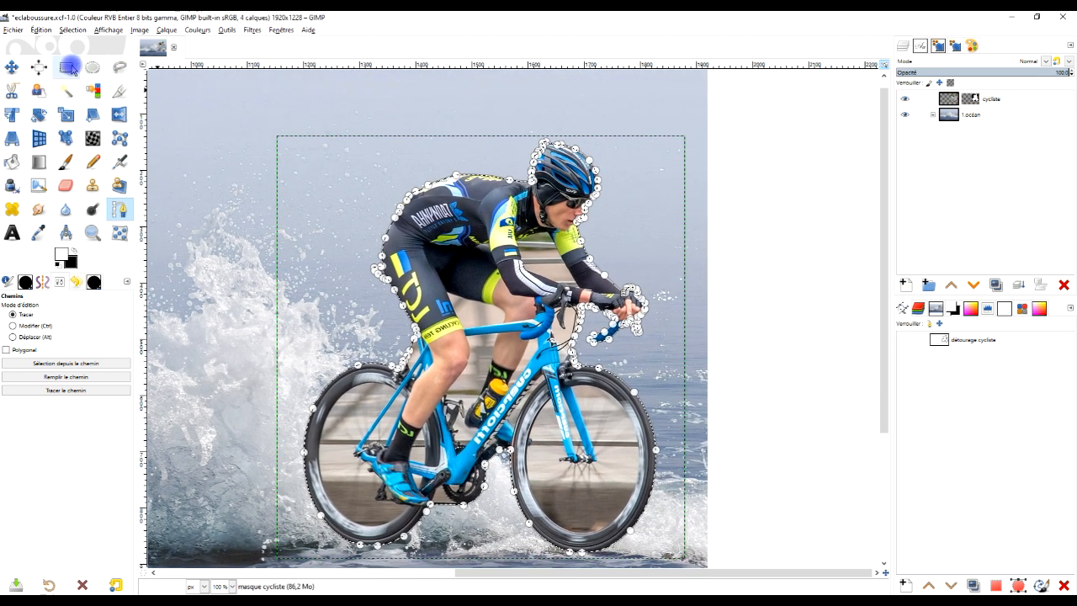
{"action": "left_click", "coordinate": [65, 68]}
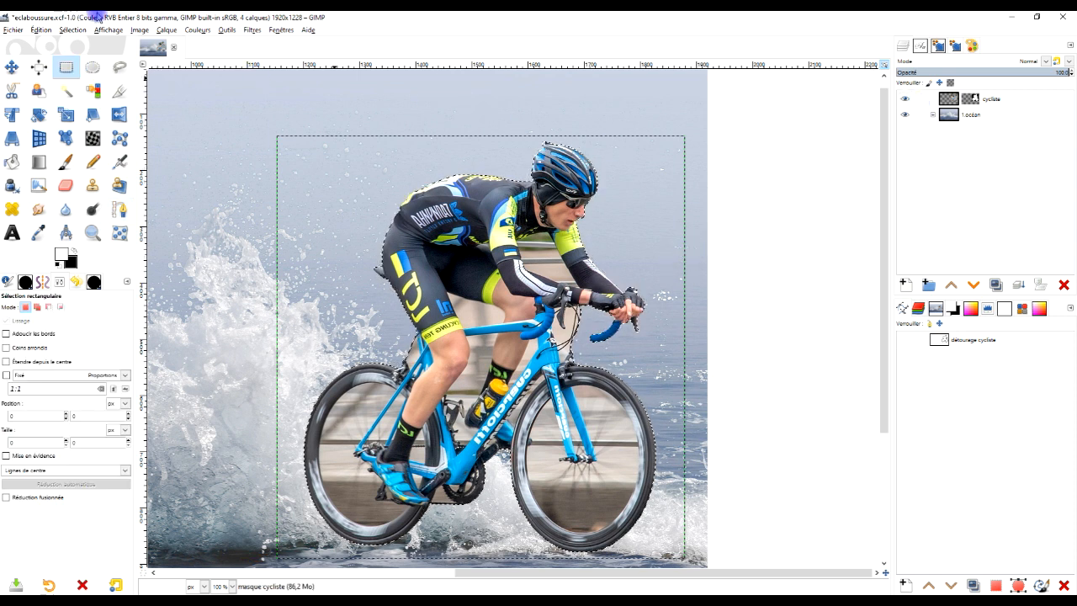